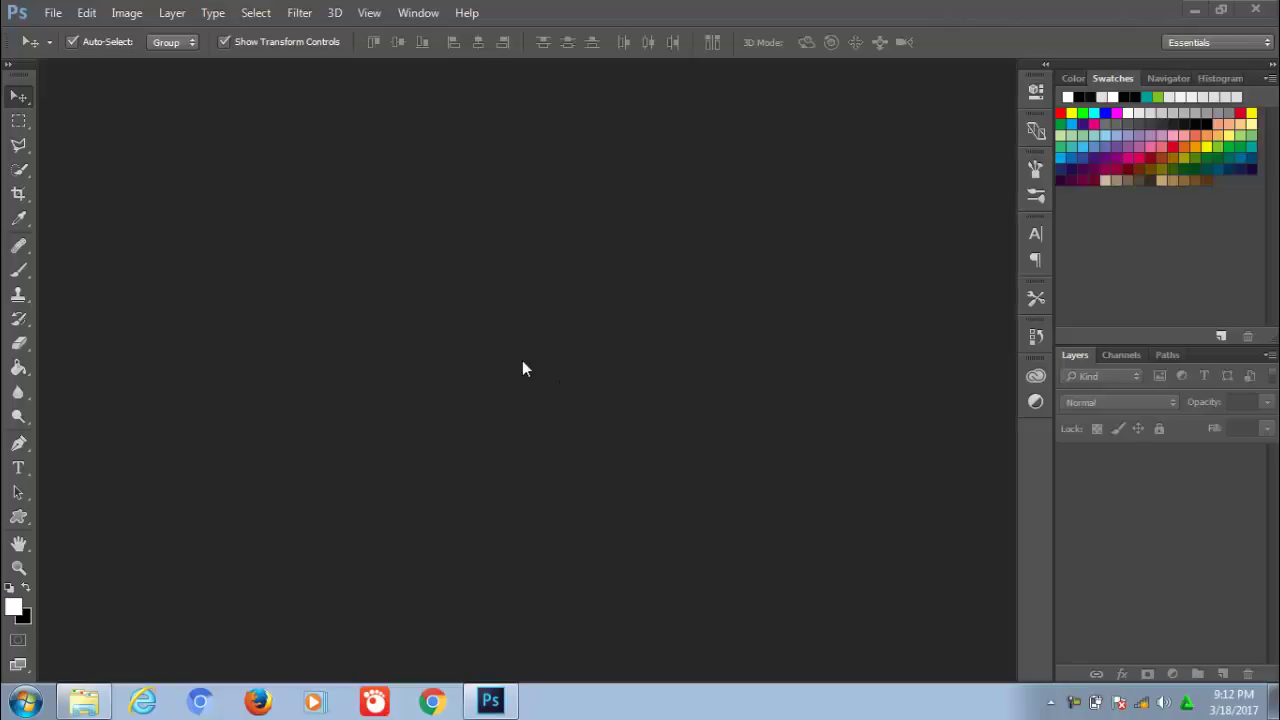
- Open the RURjFIf portrait and the dolar_png bill image from Downloads together
{"action": "left_click", "coordinate": [51, 14]}
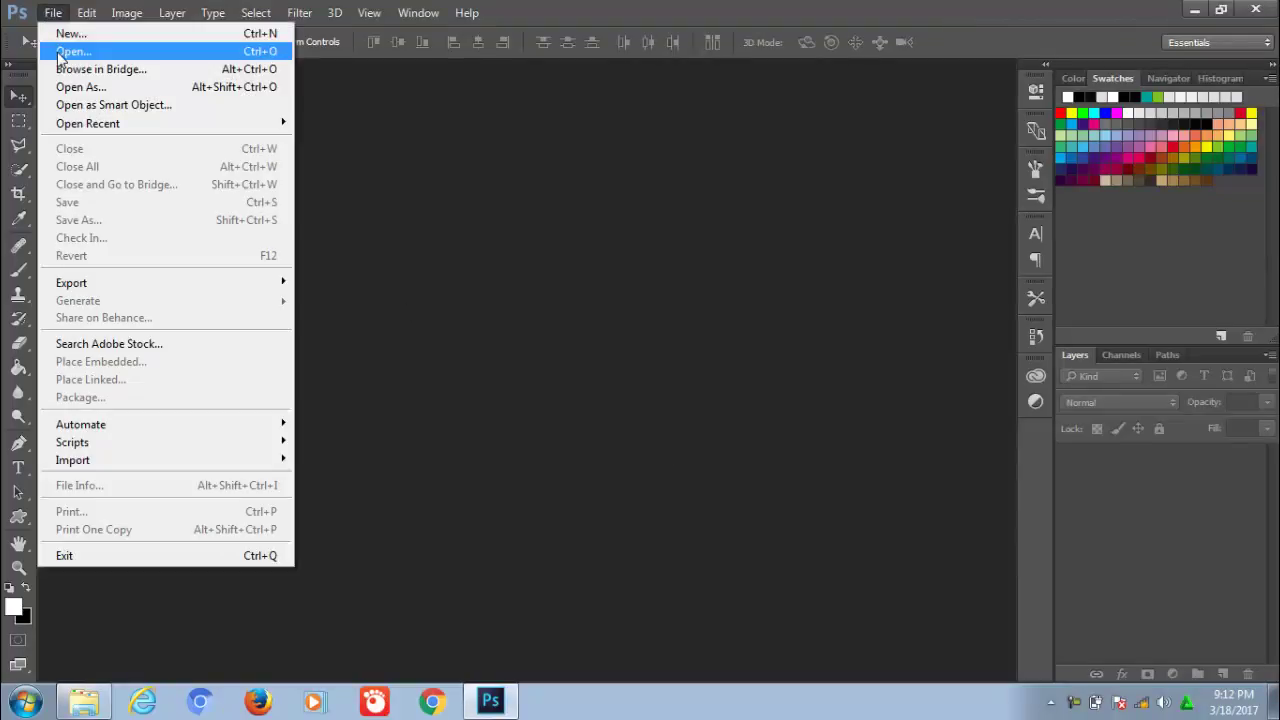
{"action": "left_click", "coordinate": [58, 56]}
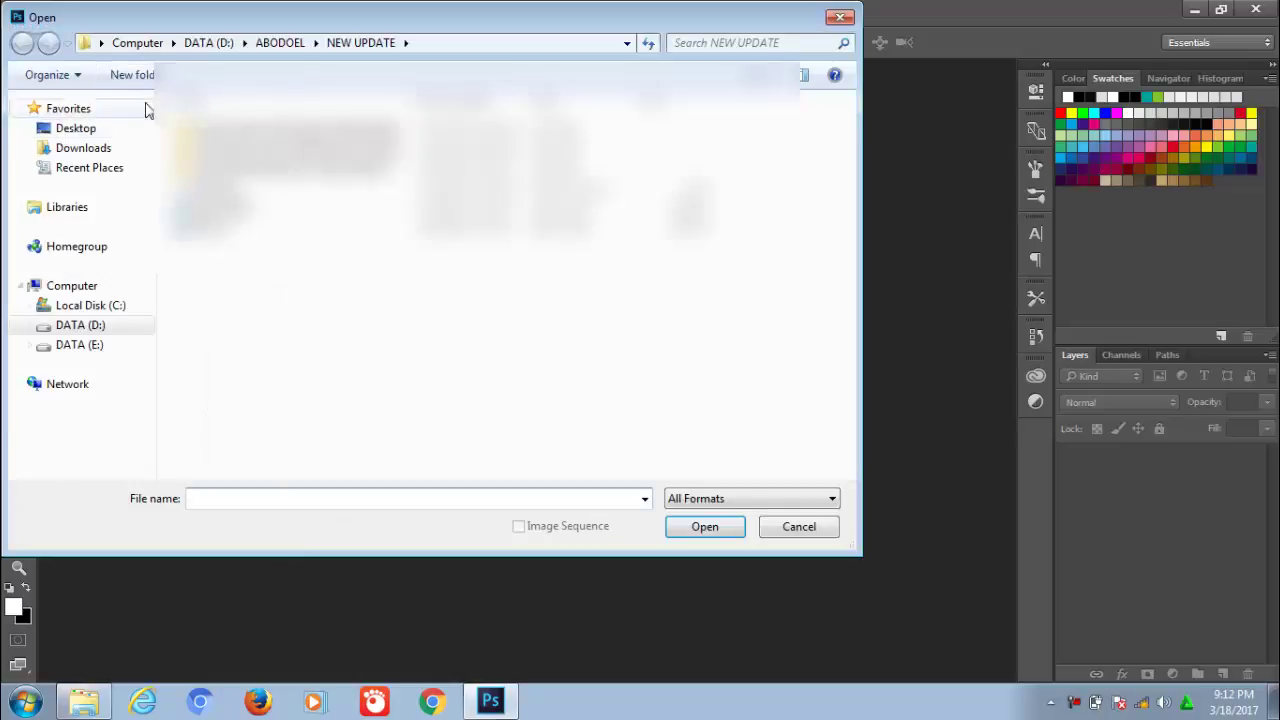
{"action": "left_click", "coordinate": [129, 150]}
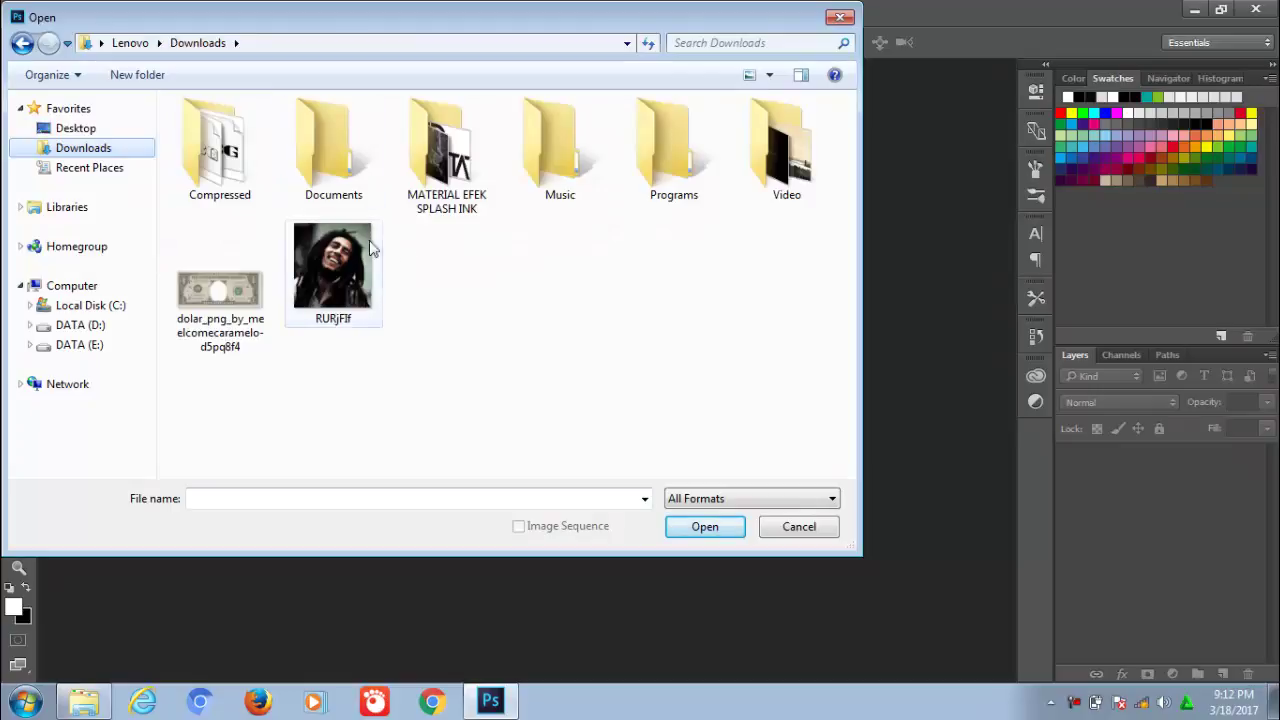
{"action": "left_click", "coordinate": [349, 263]}
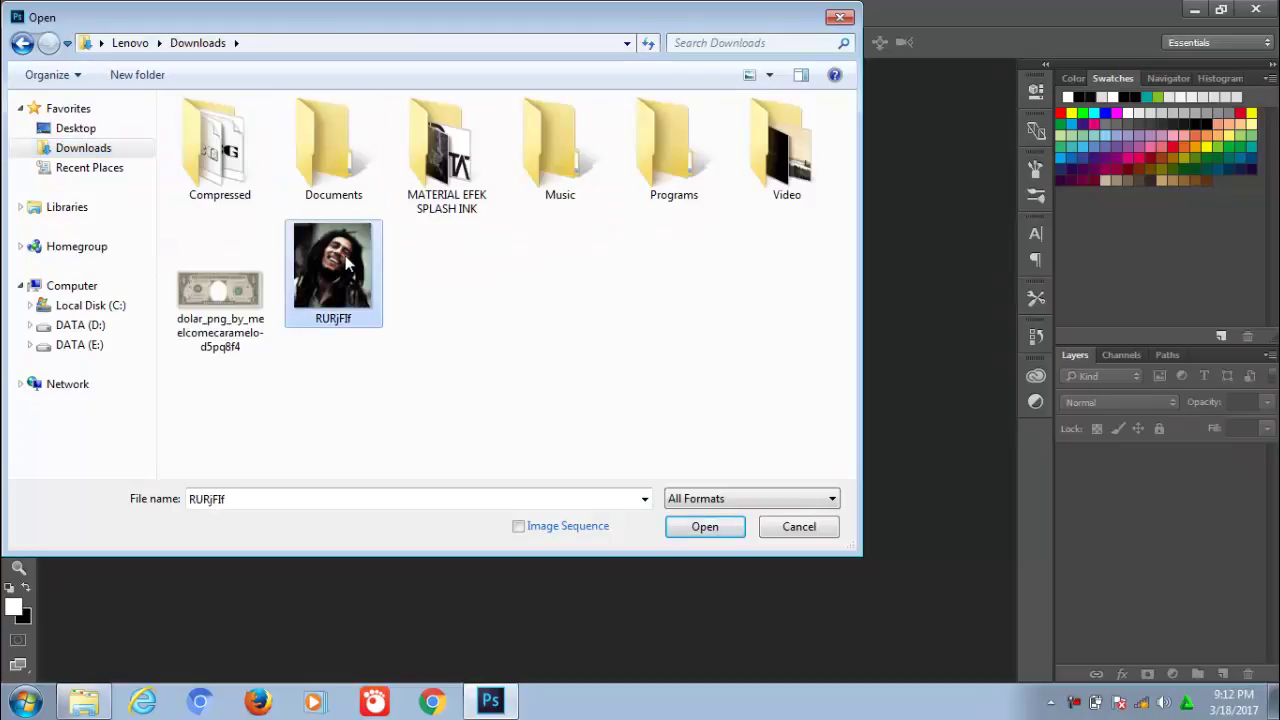
{"action": "left_click", "coordinate": [229, 289], "text": "ctrl"}
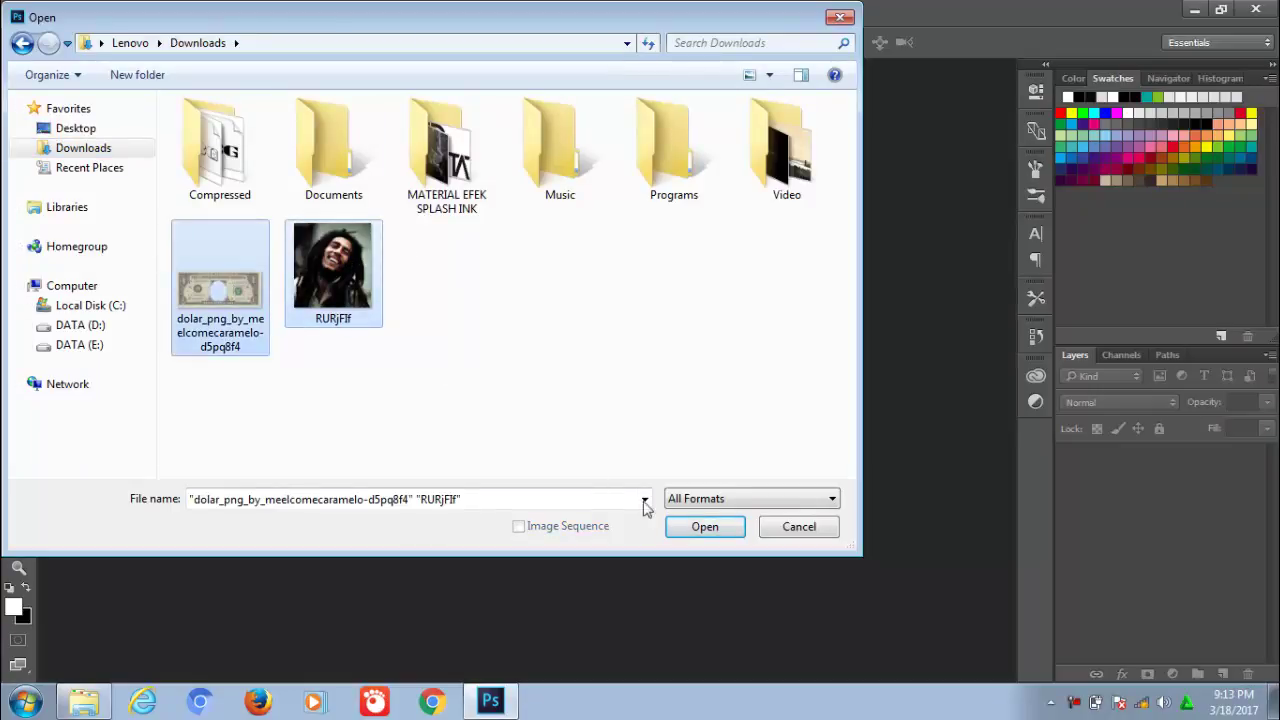
{"action": "left_click", "coordinate": [686, 533]}
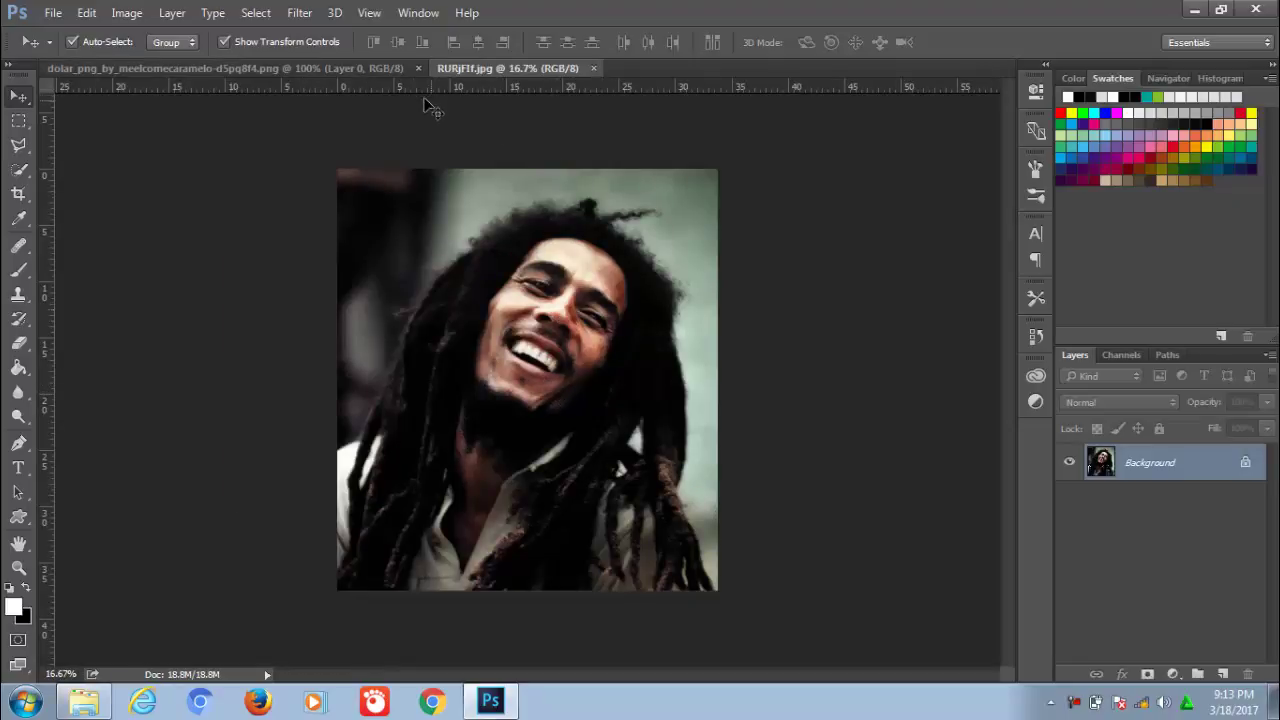
- Convert the RURjFIf portrait to black and white with the Default Black & White preset
{"action": "left_click", "coordinate": [361, 71]}
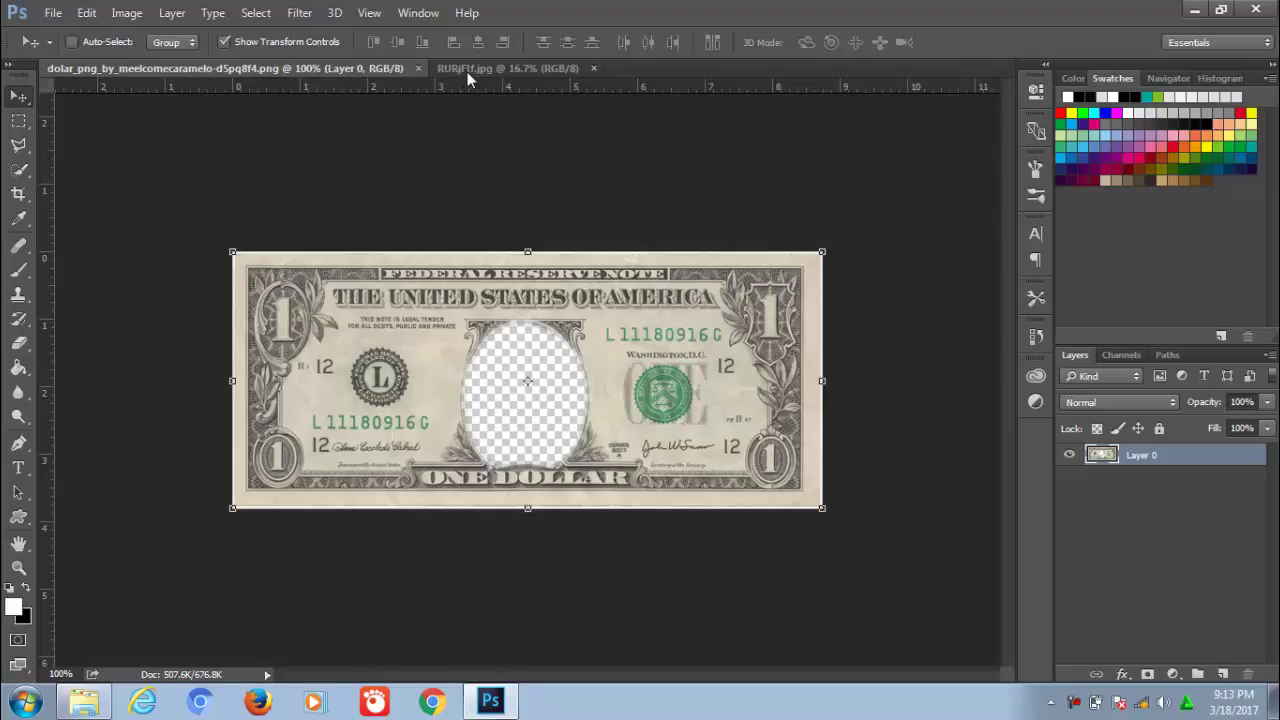
{"action": "key", "text": "ctrl+0"}
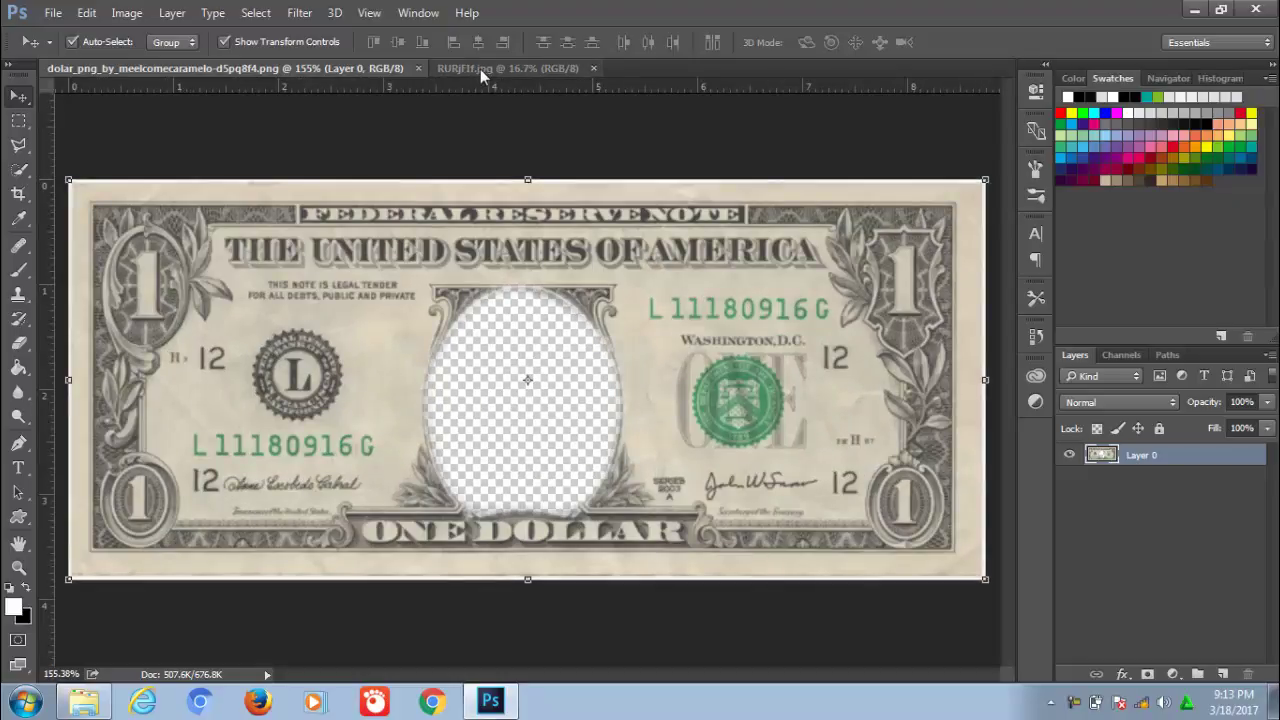
{"action": "left_click", "coordinate": [480, 69]}
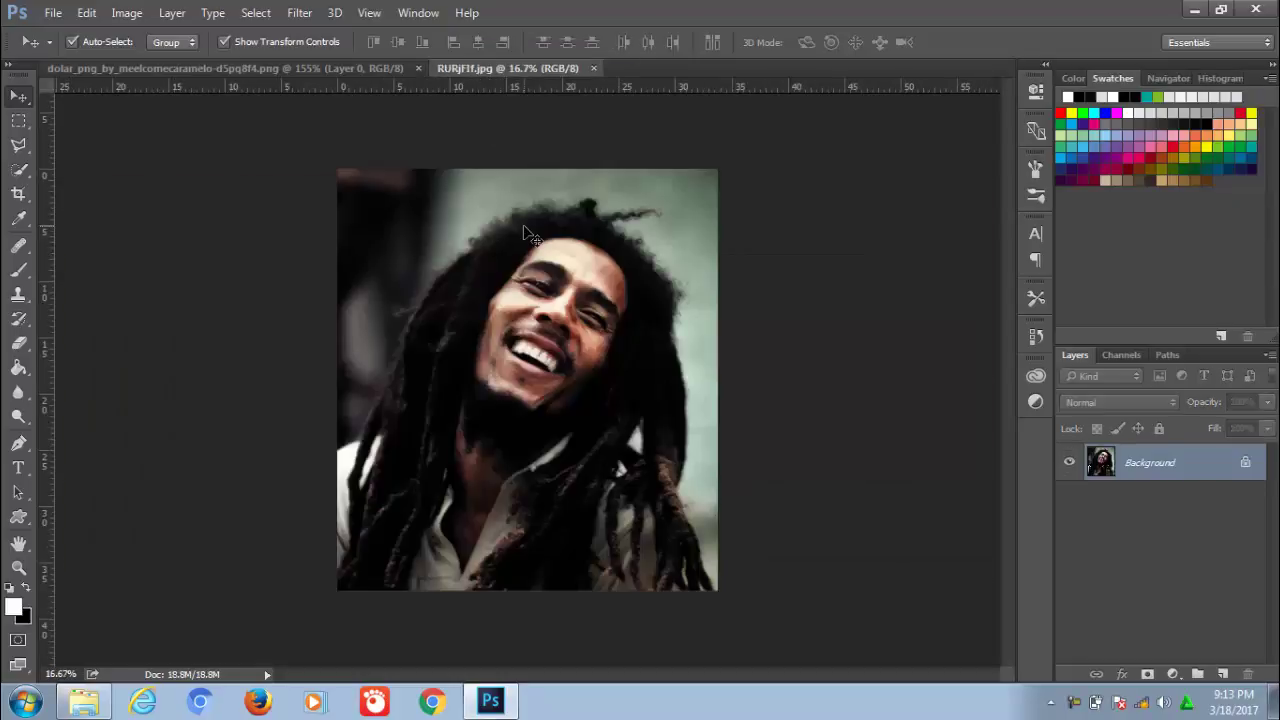
{"action": "scroll", "coordinate": [530, 236], "scroll_direction": "up", "scroll_amount": 2}
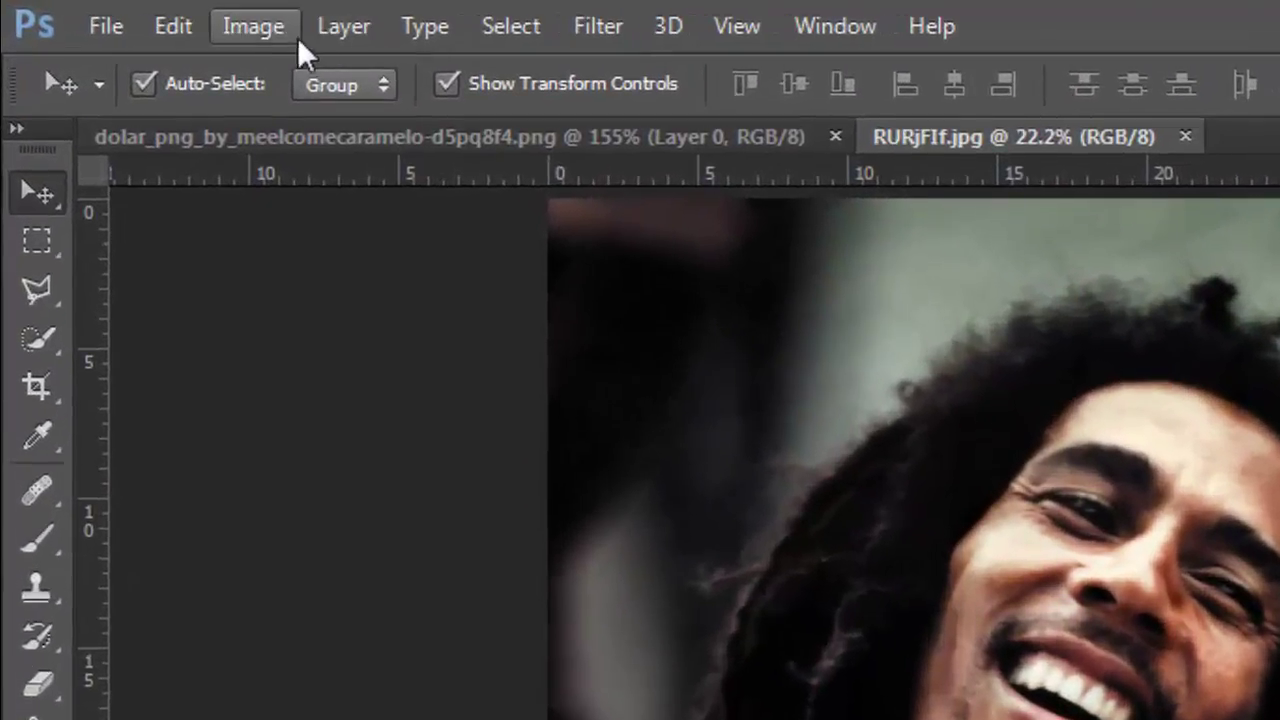
{"action": "left_click", "coordinate": [218, 26]}
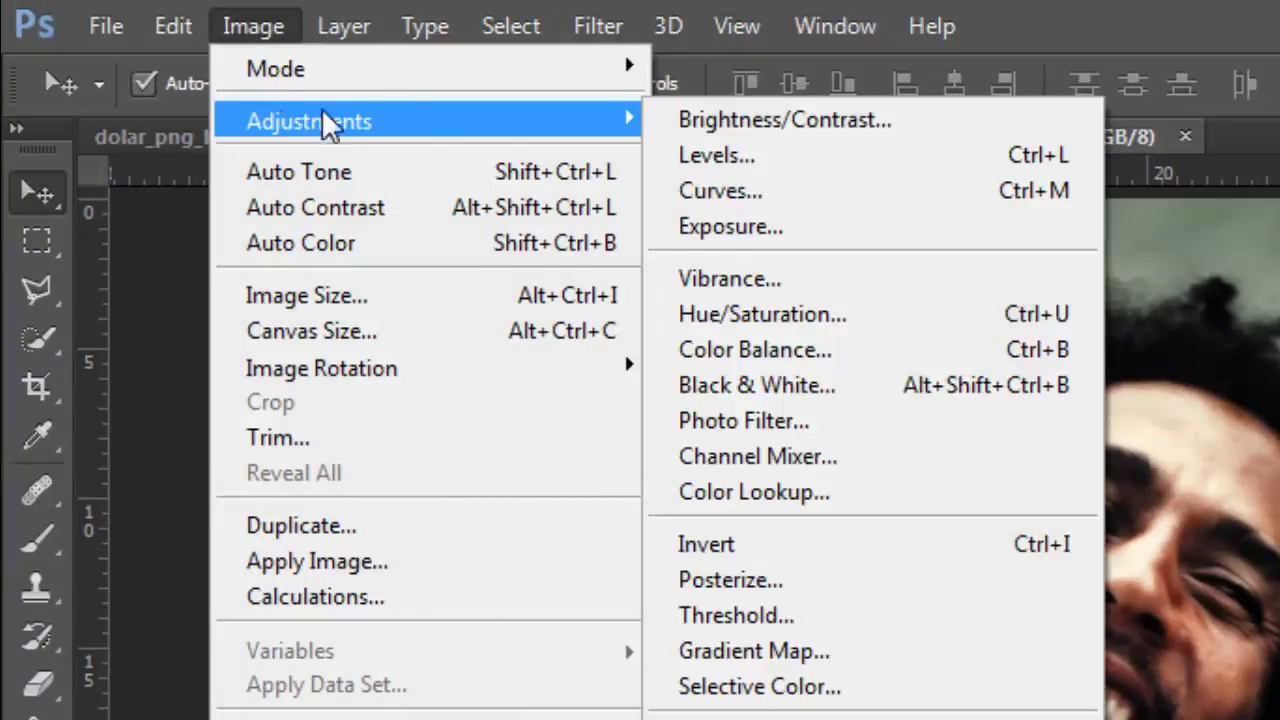
{"action": "mouse_move", "coordinate": [309, 121]}
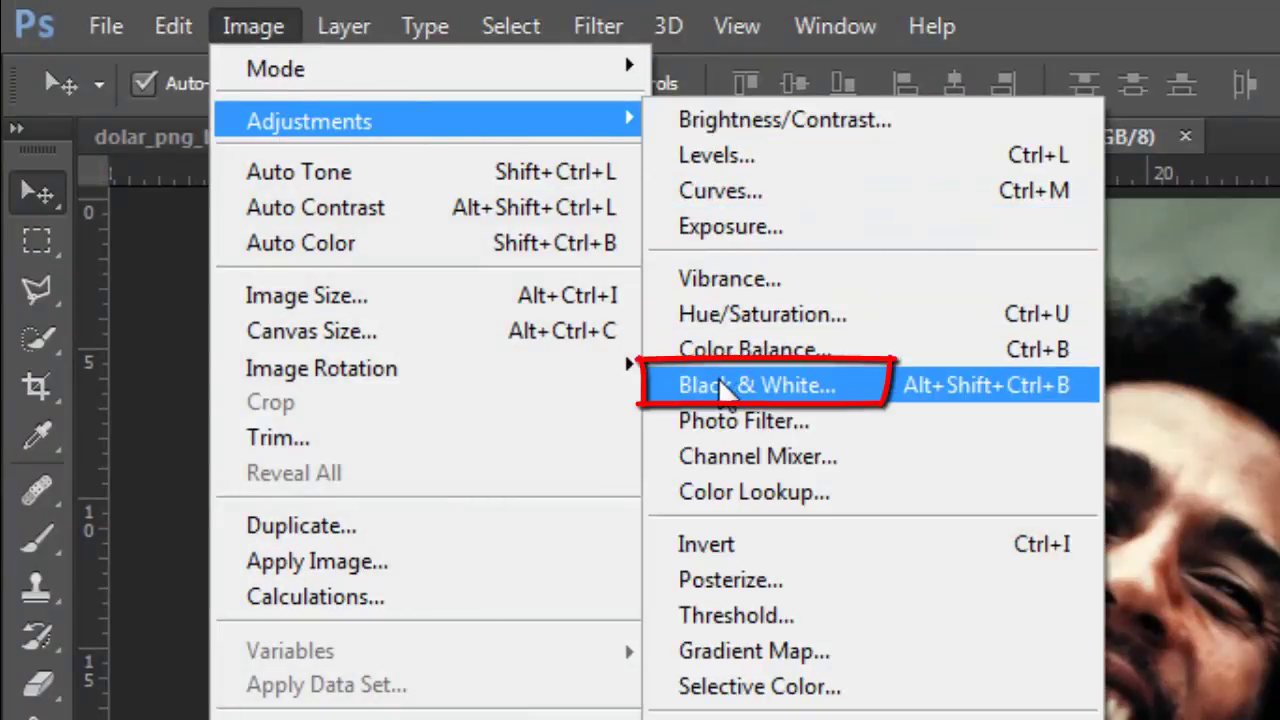
{"action": "left_click", "coordinate": [729, 372]}
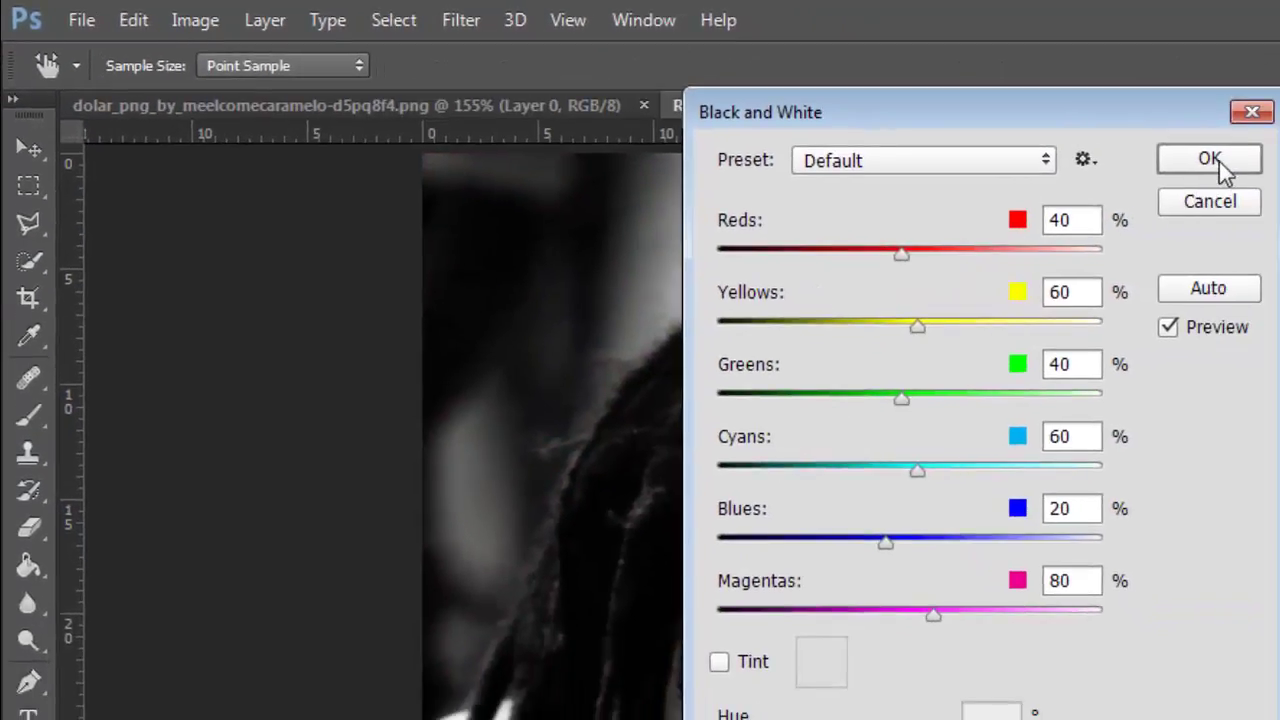
{"action": "left_click", "coordinate": [1219, 160]}
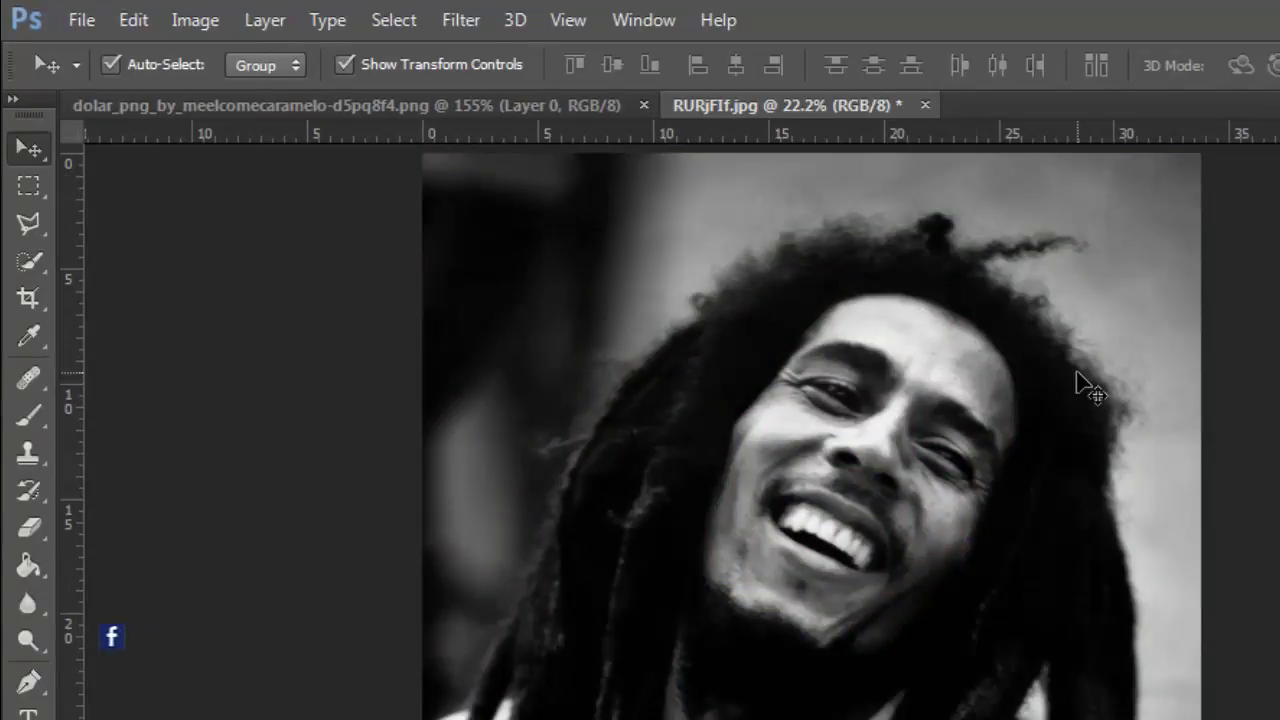
{"action": "key", "text": "ctrl"}
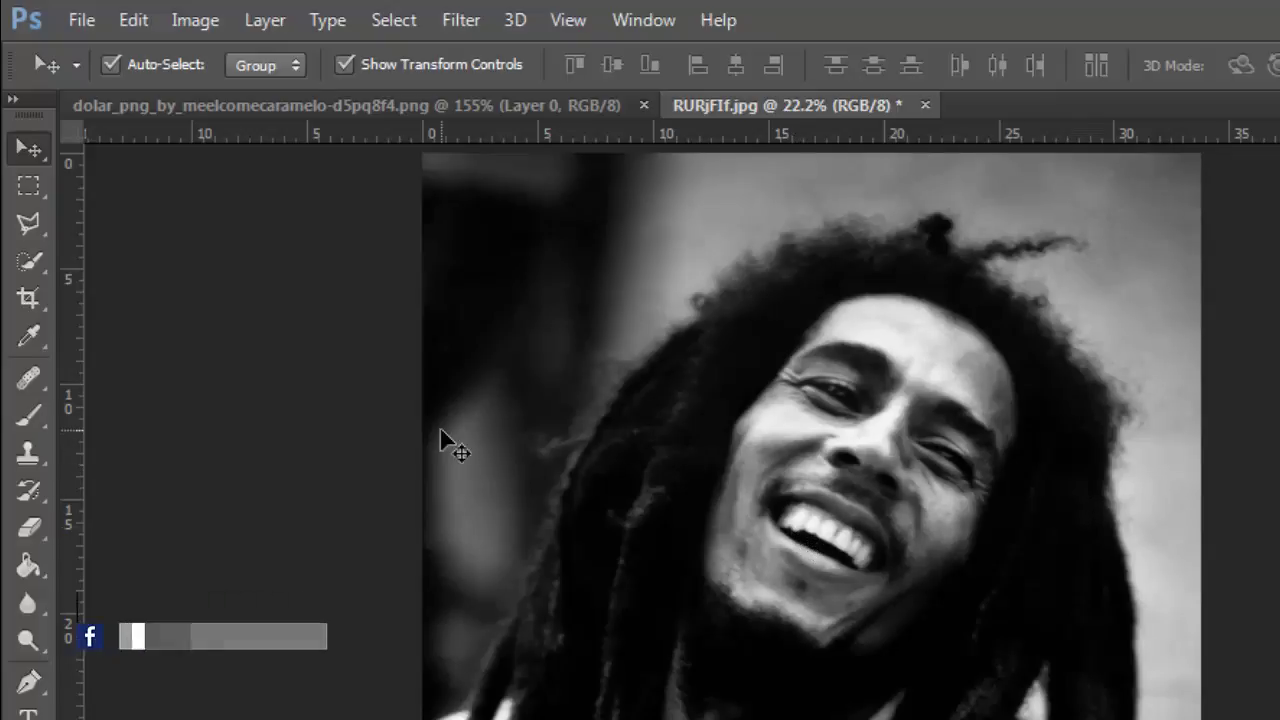
- Create a new 3000 × 3000 pixel document with a White background
{"action": "left_click", "coordinate": [82, 20]}
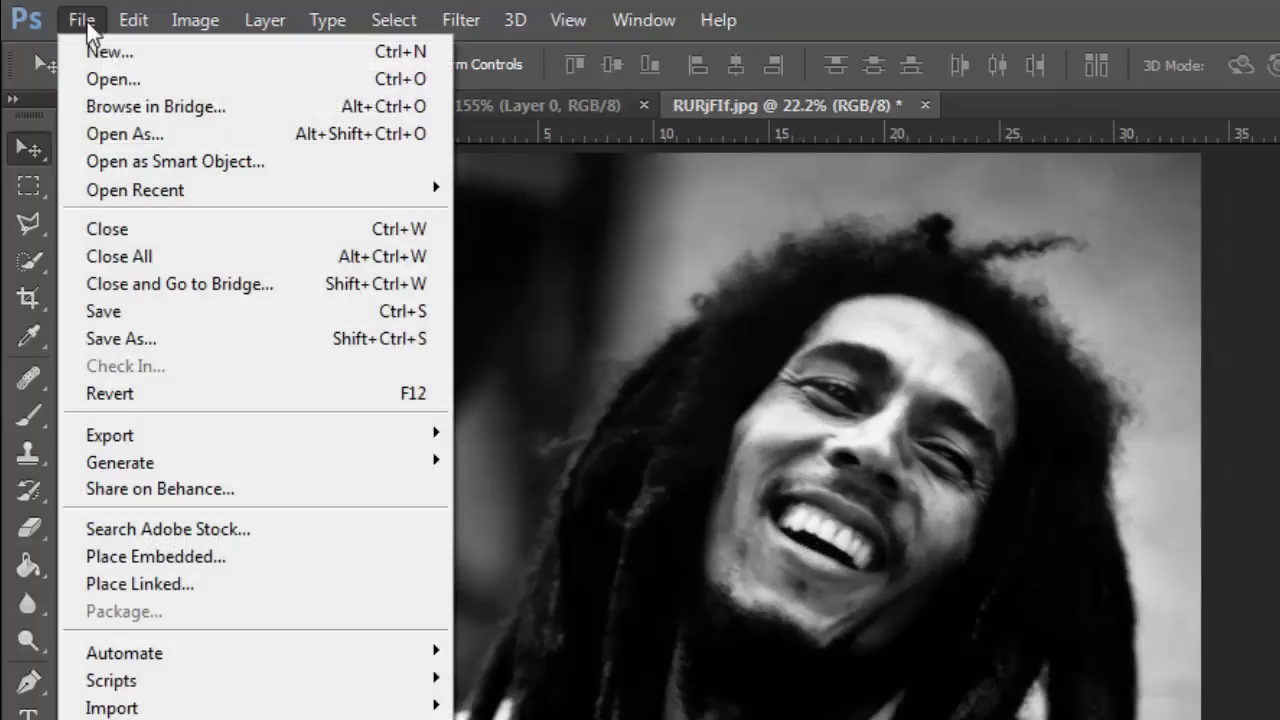
{"action": "left_click", "coordinate": [100, 51]}
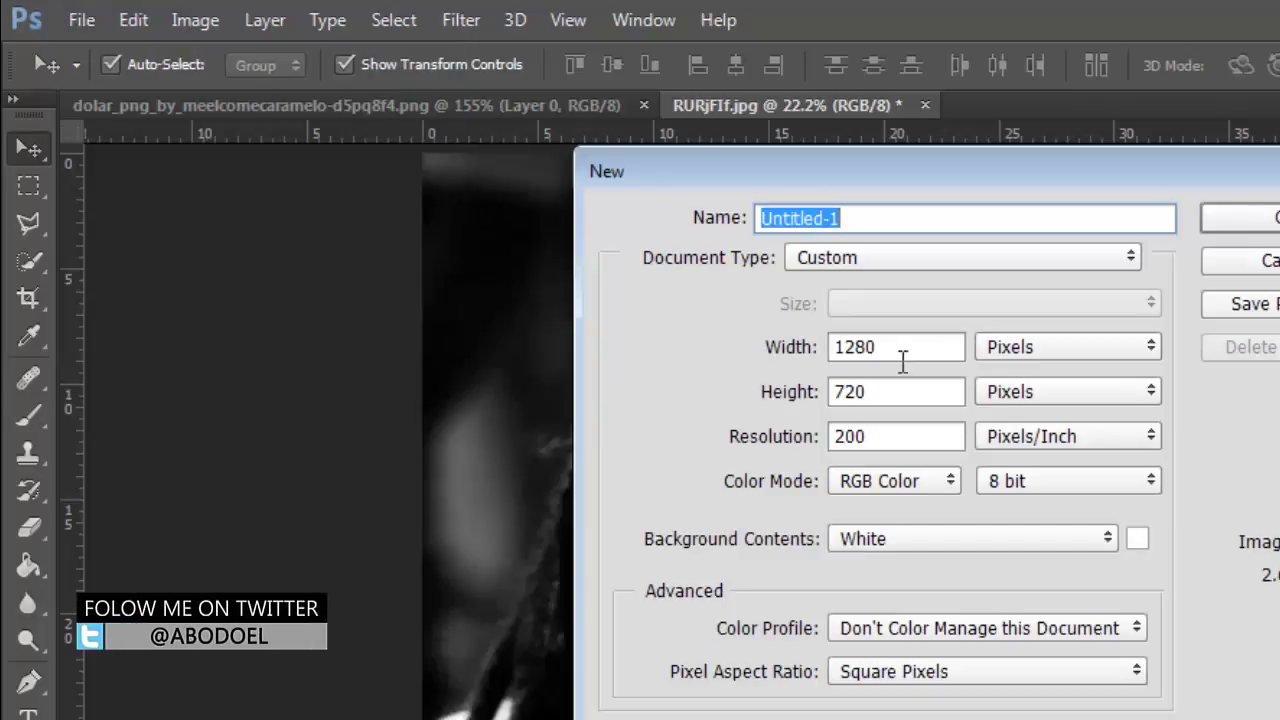
{"action": "left_click", "coordinate": [896, 350]}
{"action": "double_click", "coordinate": [896, 350]}
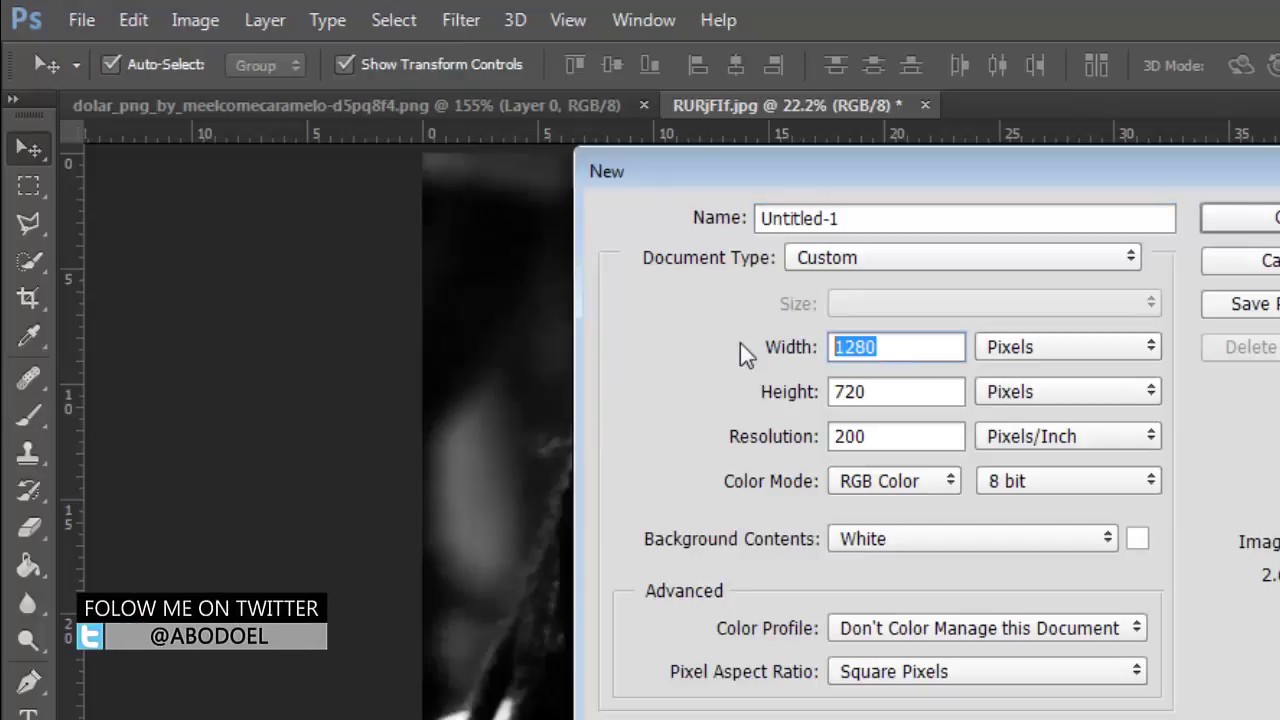
{"action": "type", "text": "3000"}
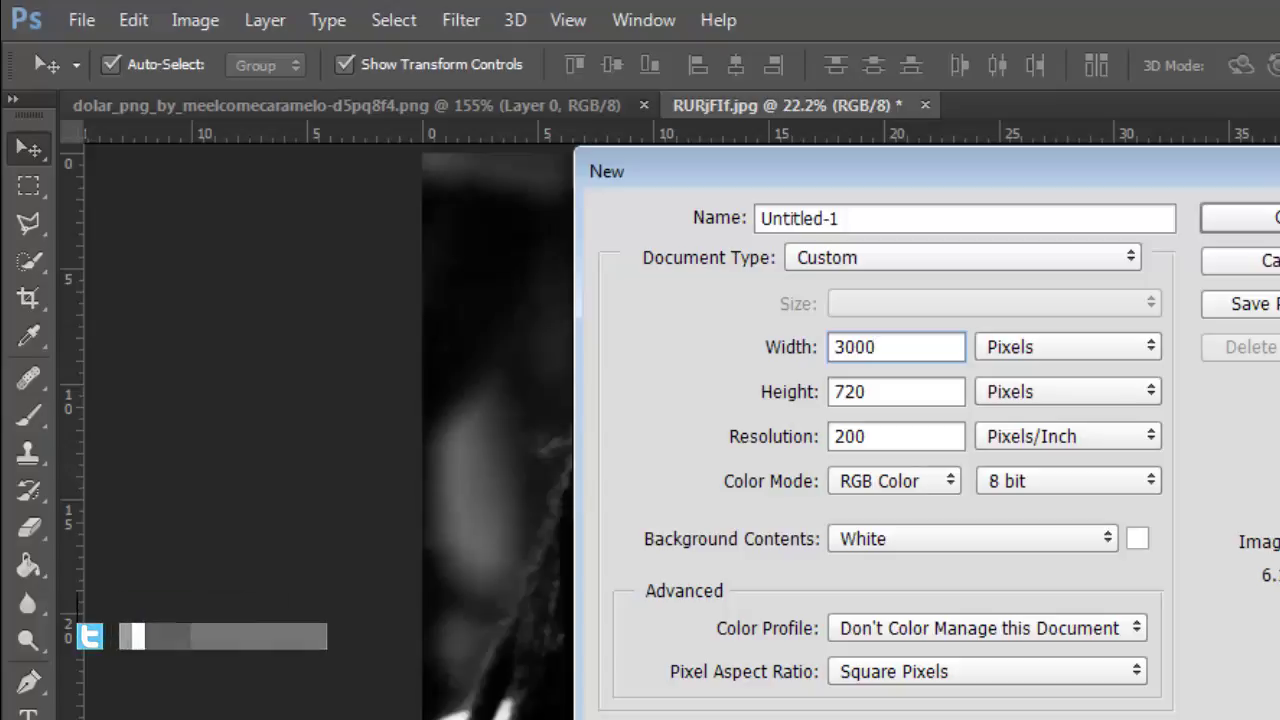
{"action": "key", "text": "Tab"}
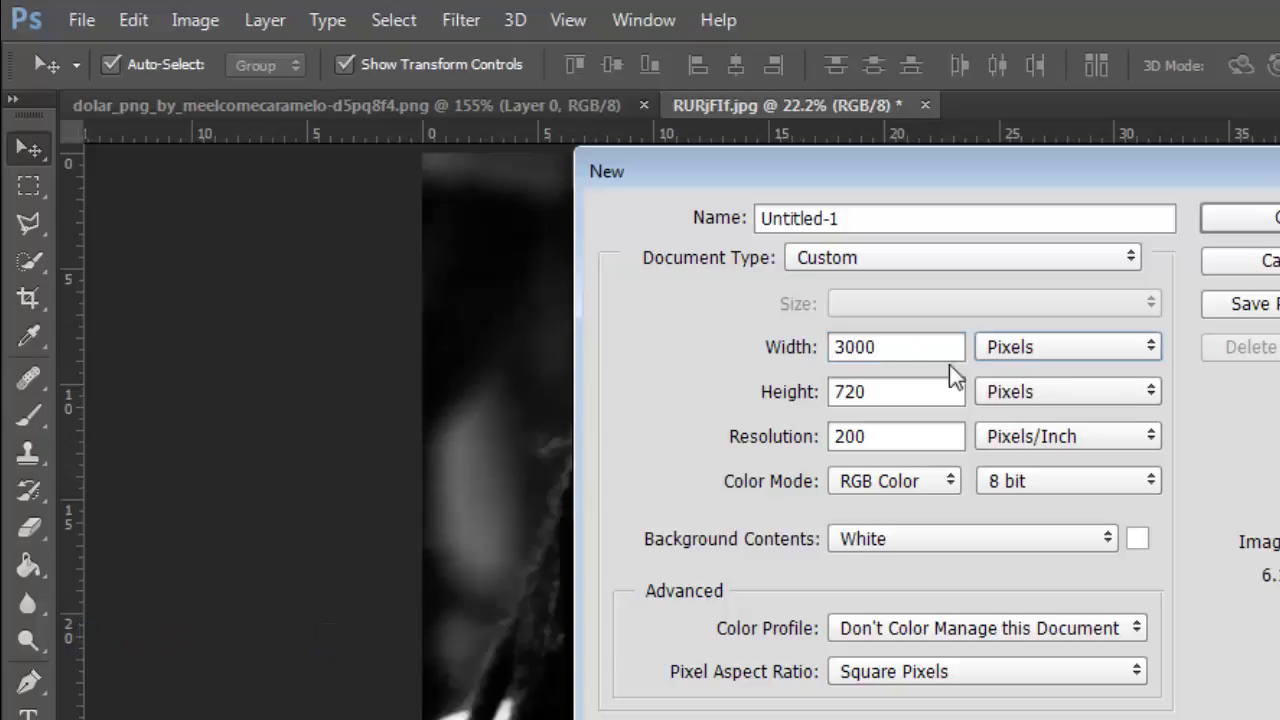
{"action": "double_click", "coordinate": [909, 388]}
{"action": "type", "text": "3"}
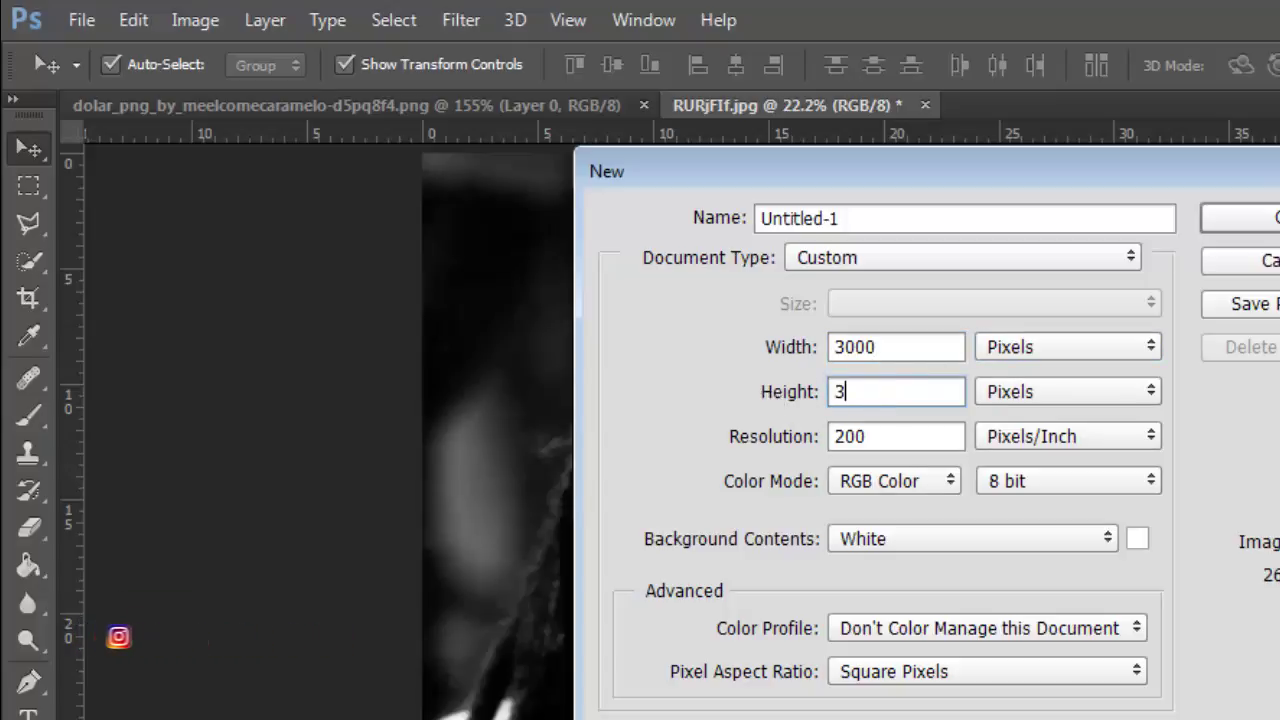
{"action": "type", "text": "000"}
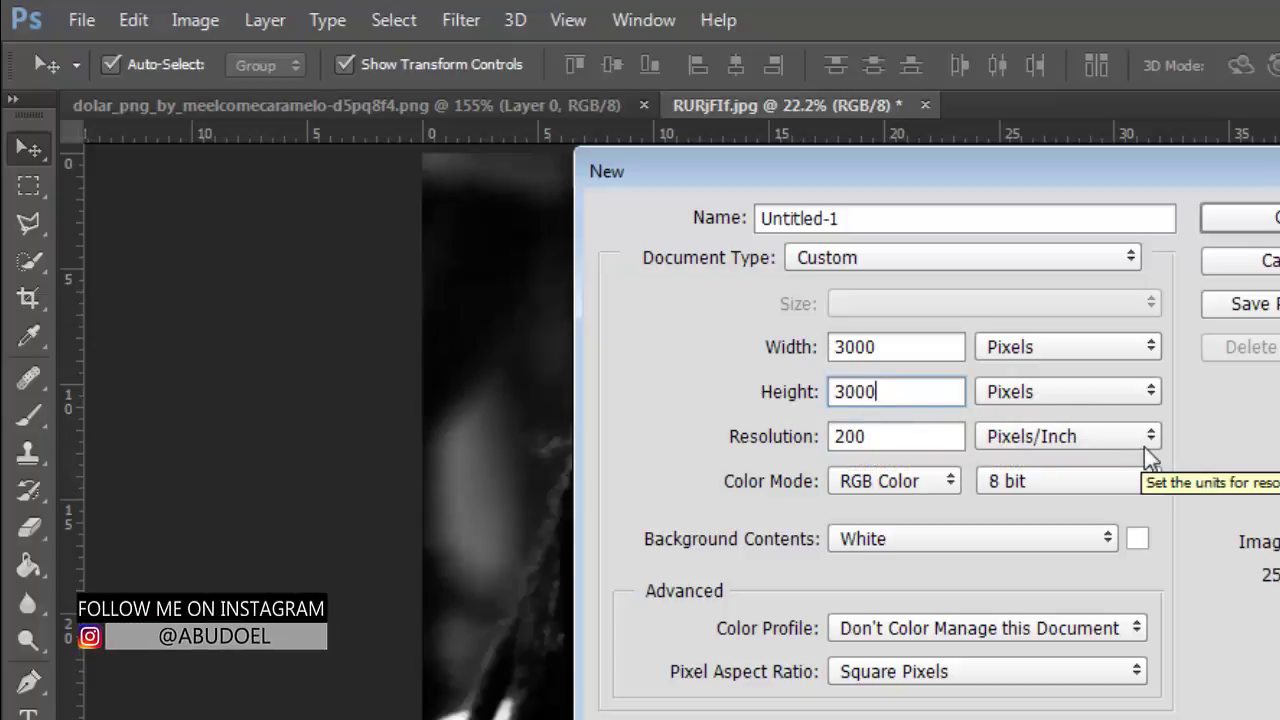
{"action": "left_click", "coordinate": [1107, 539]}
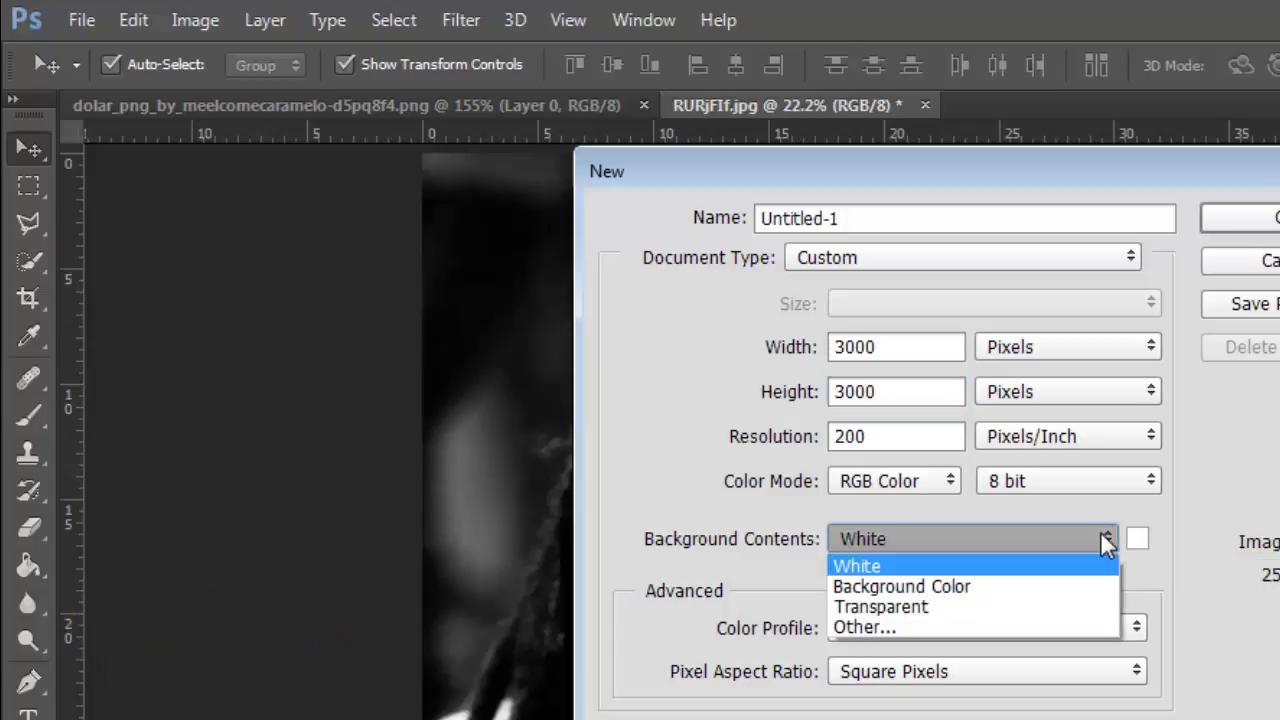
{"action": "left_click", "coordinate": [1196, 499]}
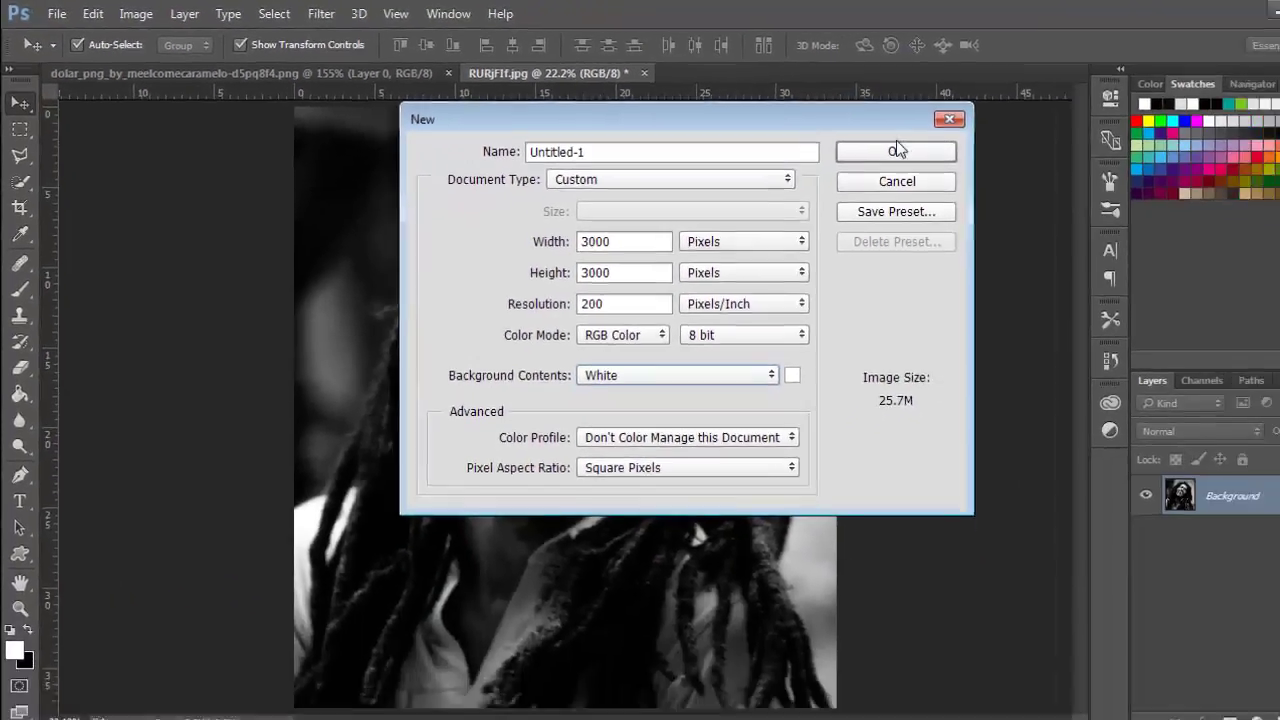
{"action": "left_click", "coordinate": [897, 150]}
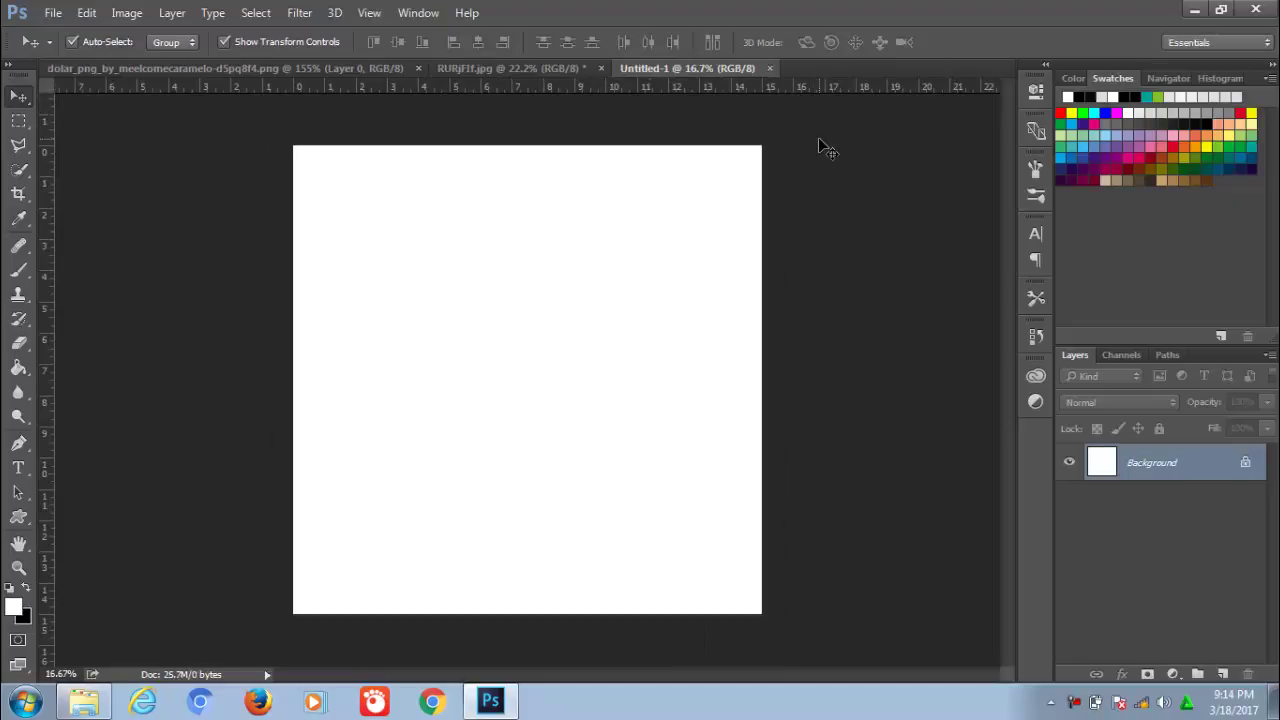
- Fill the Untitled-1 canvas with 50% Gray using Edit > Fill
{"action": "key", "text": "x"}
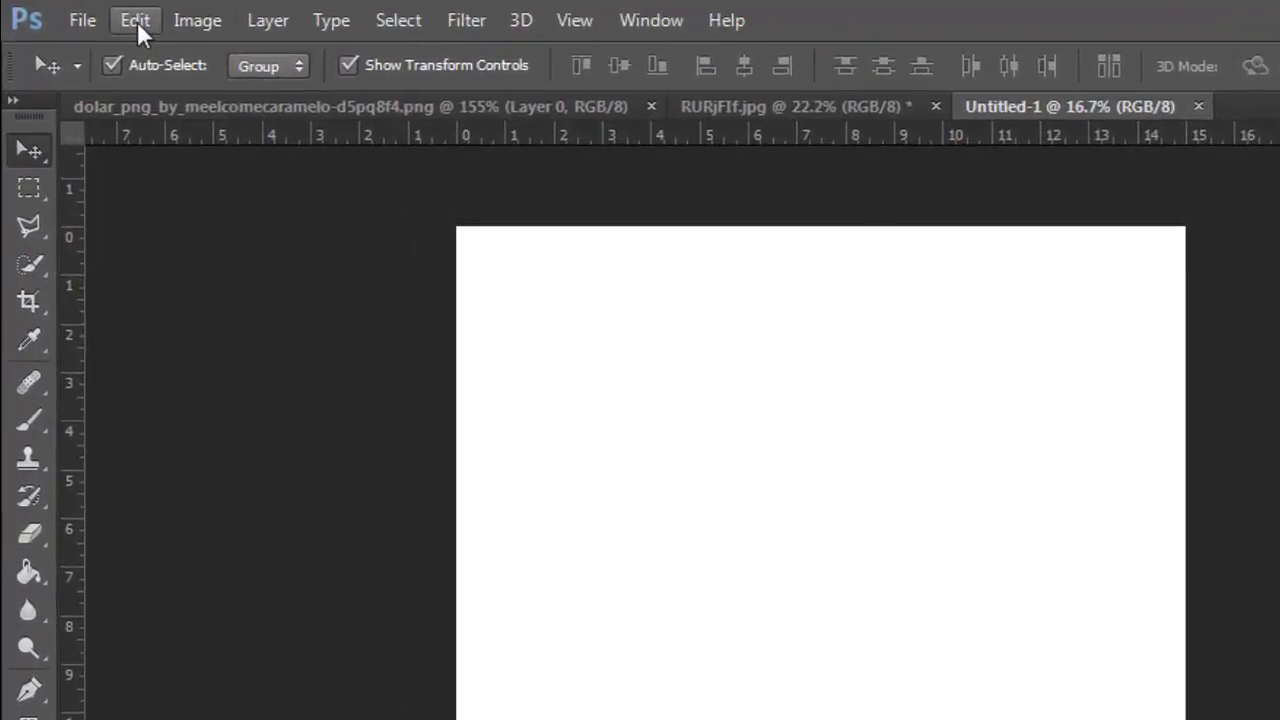
{"action": "left_click", "coordinate": [137, 21]}
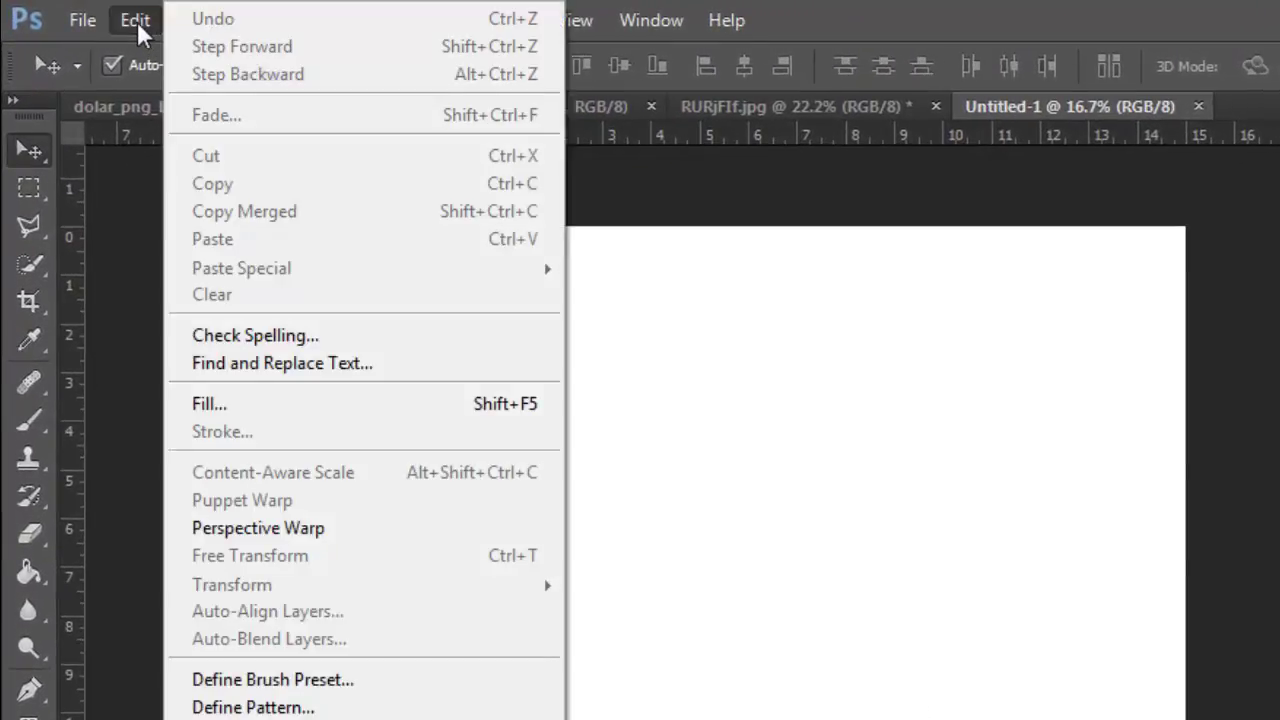
{"action": "left_click", "coordinate": [224, 411]}
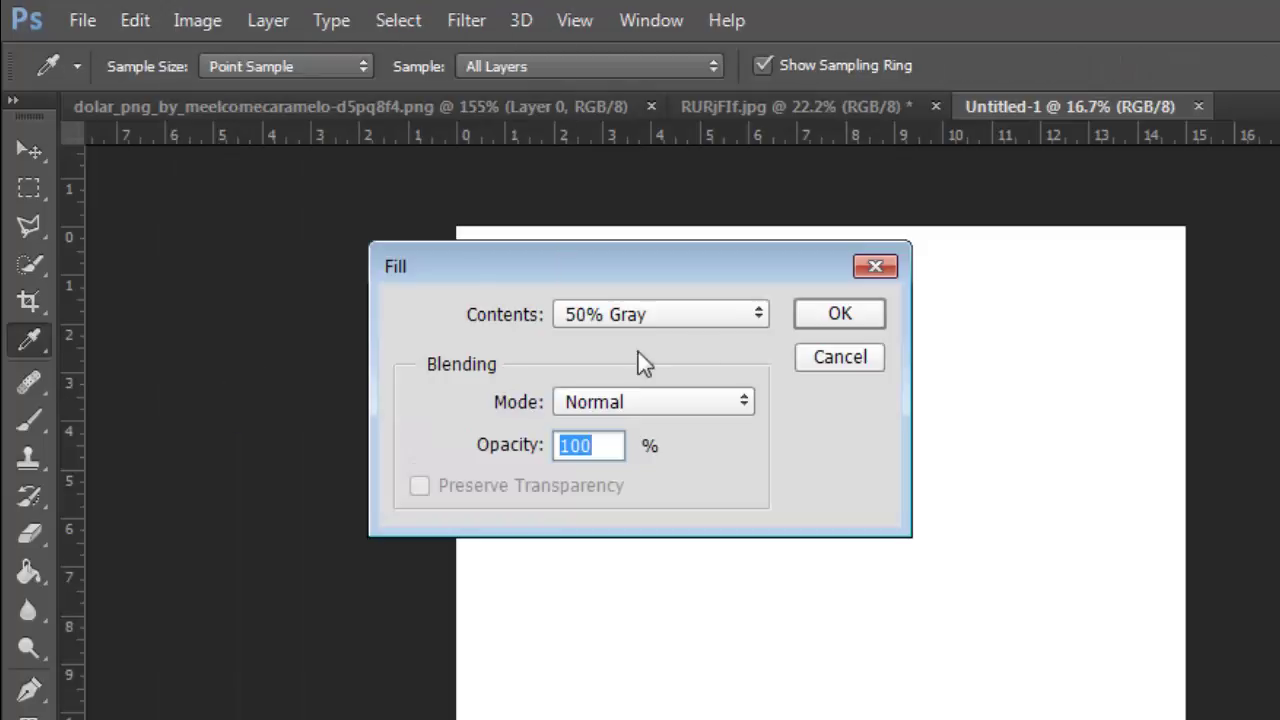
{"action": "left_click", "coordinate": [756, 325]}
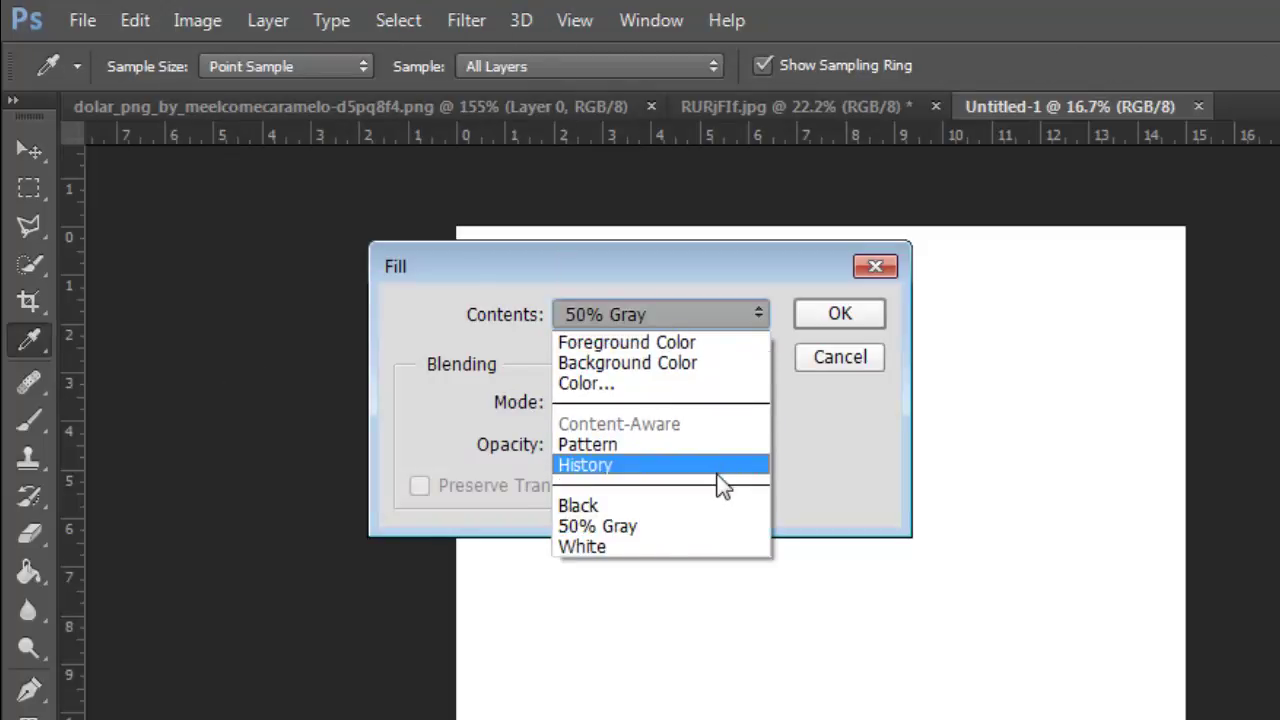
{"action": "left_click", "coordinate": [672, 527]}
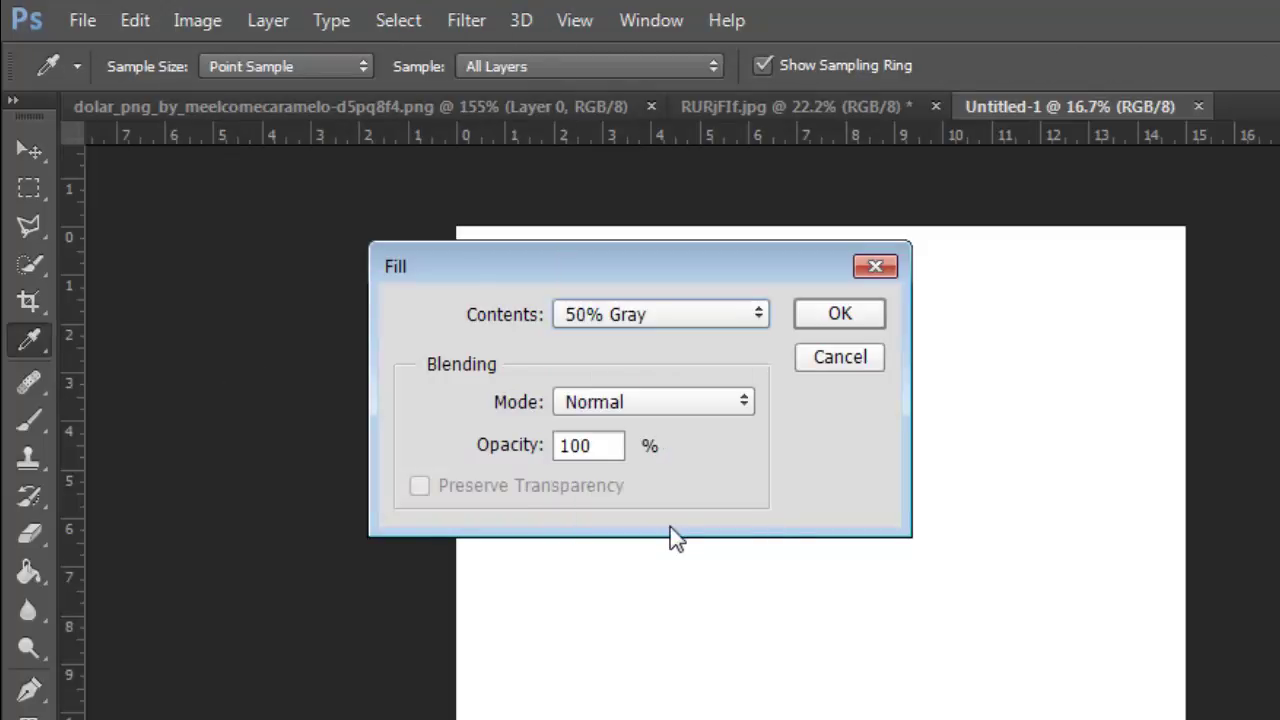
{"action": "left_click", "coordinate": [842, 318]}
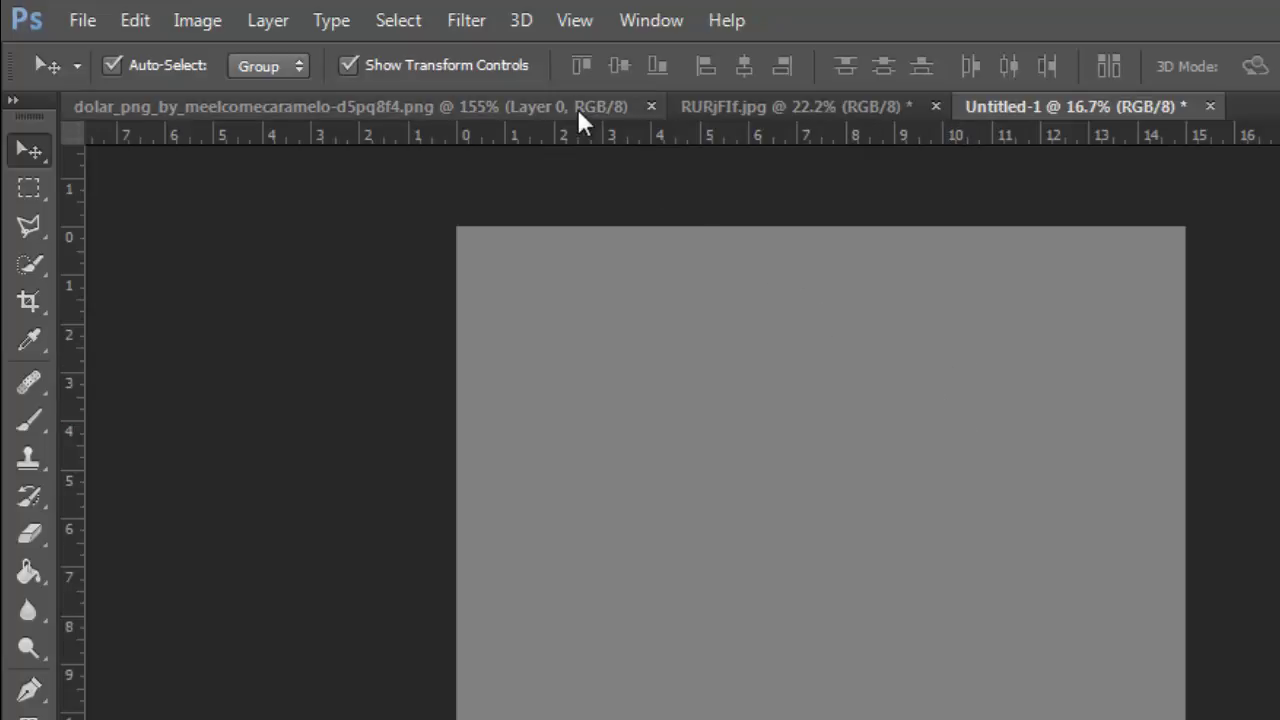
- Apply the Halftone Pattern filter with Line type, size 1, contrast 50
{"action": "left_click", "coordinate": [476, 22]}
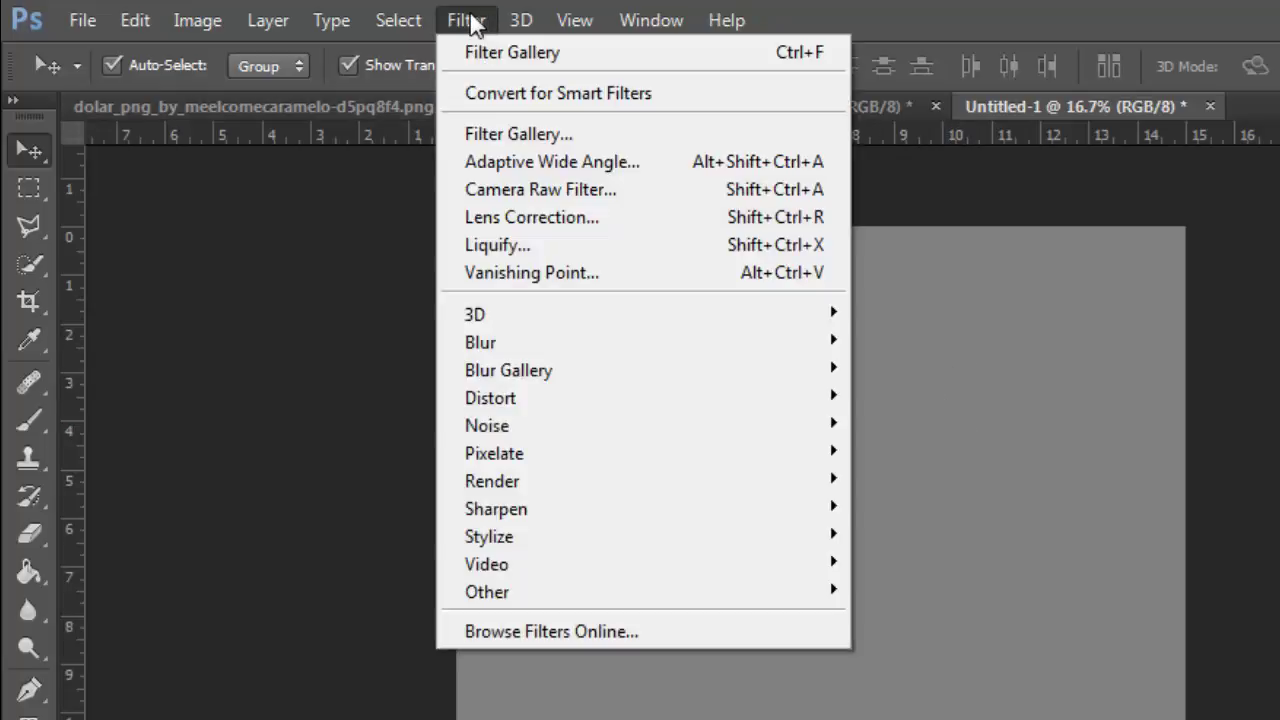
{"action": "left_click", "coordinate": [486, 126]}
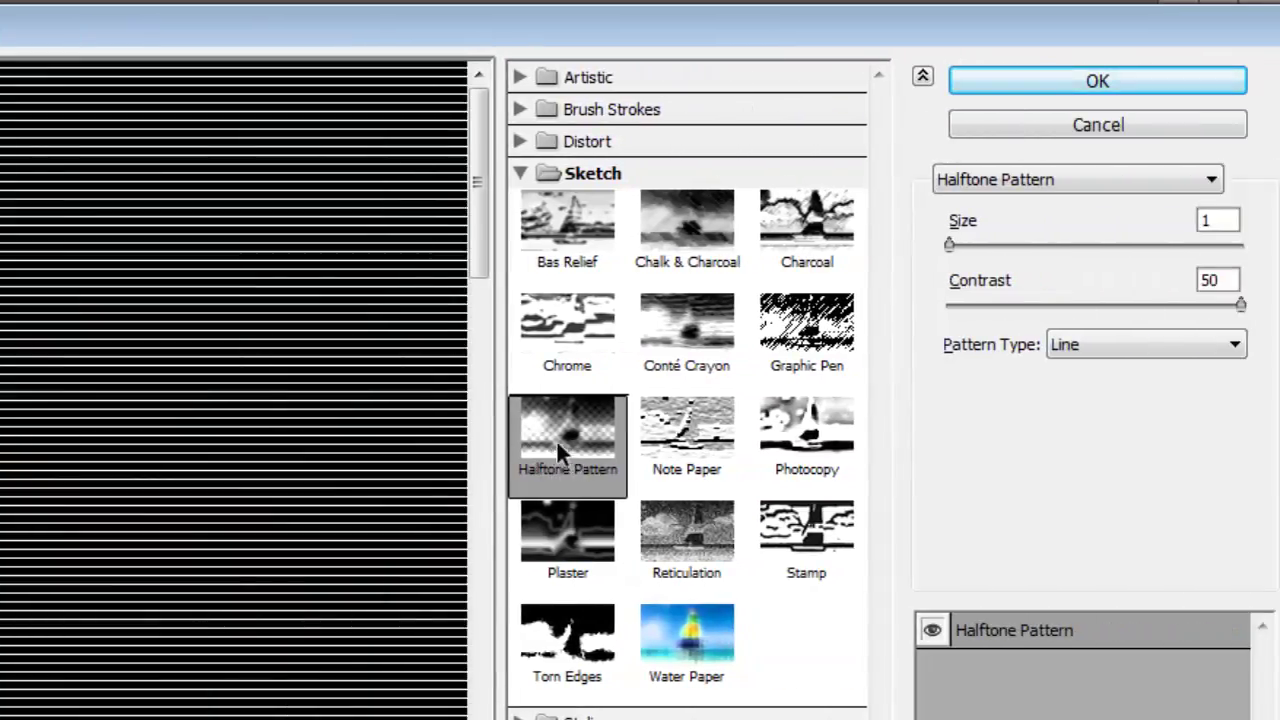
{"action": "left_click", "coordinate": [1113, 78]}
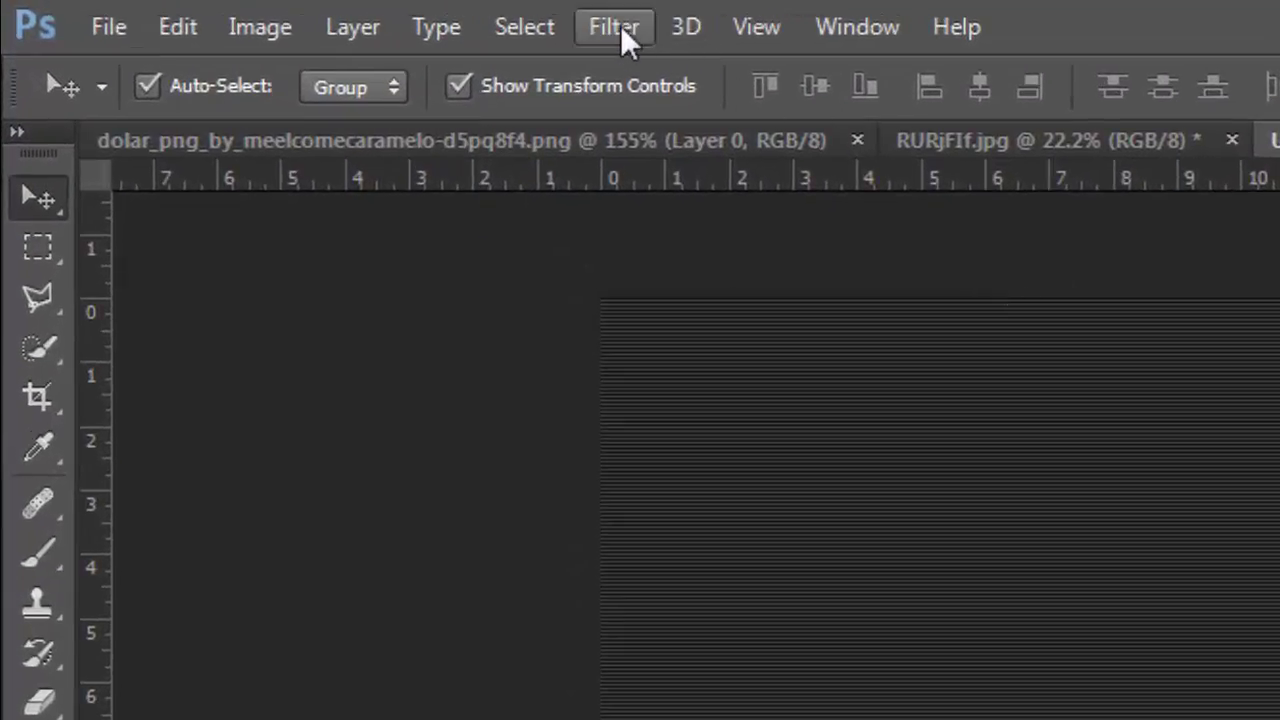
{"action": "left_click", "coordinate": [620, 27]}
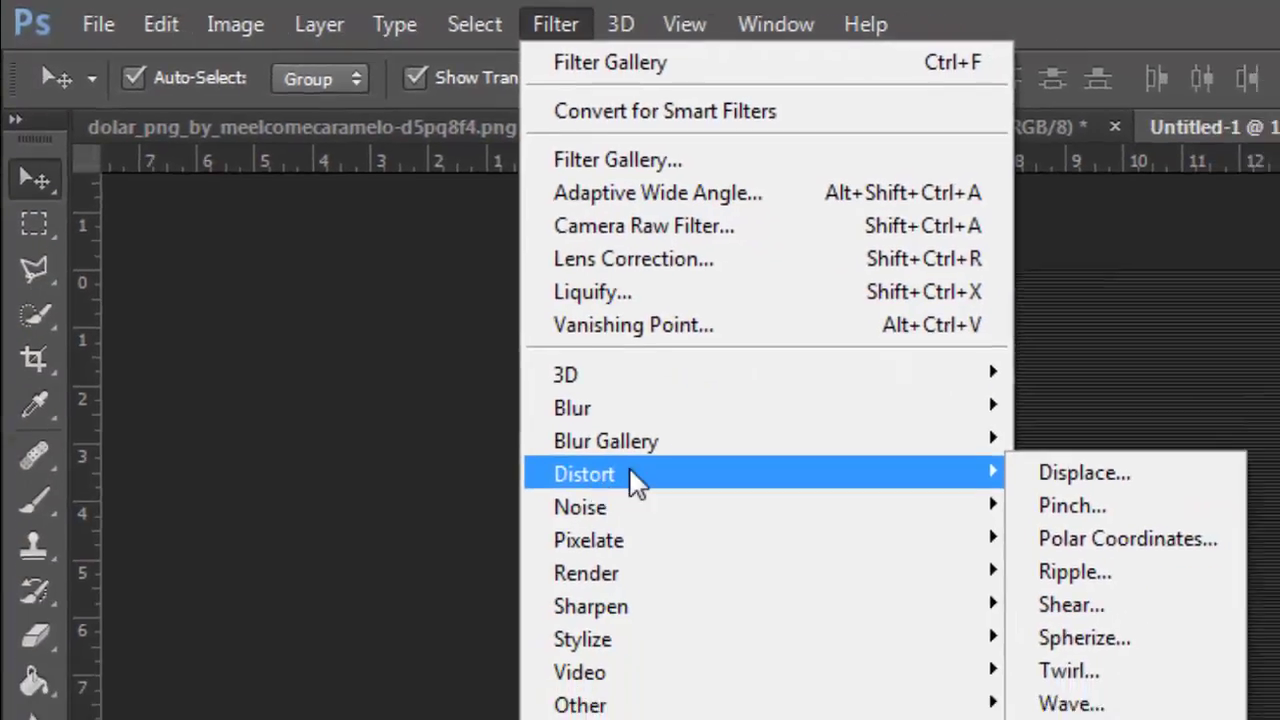
{"action": "mouse_move", "coordinate": [560, 430]}
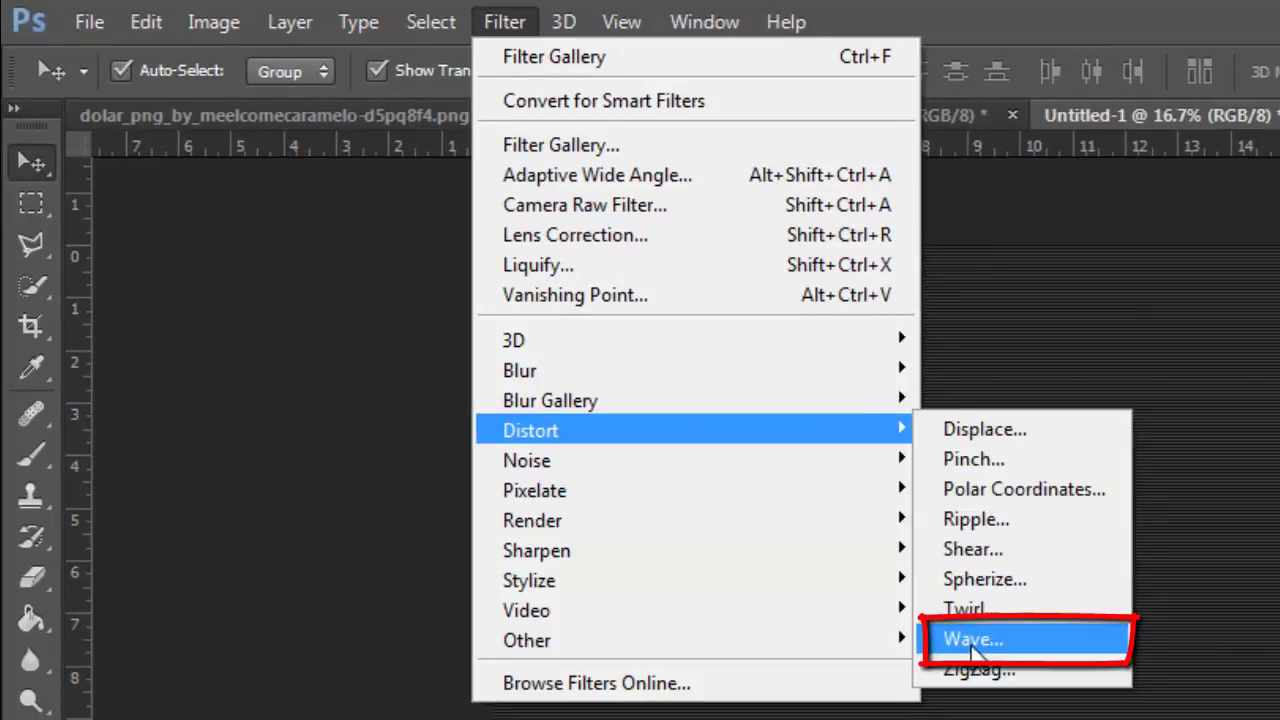
- Apply a 1-generator sine Wave with wavelength 159–160 and amplitude 20–48
{"action": "left_click", "coordinate": [975, 640]}
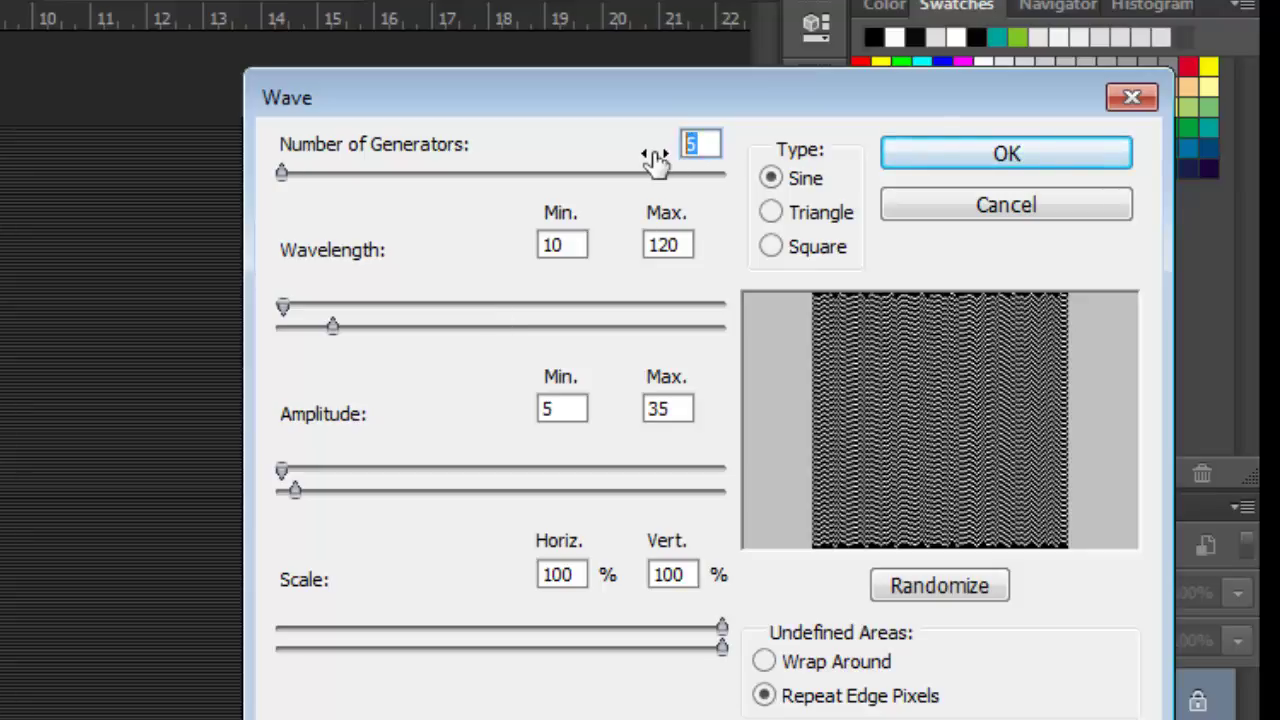
{"action": "type", "text": "1"}
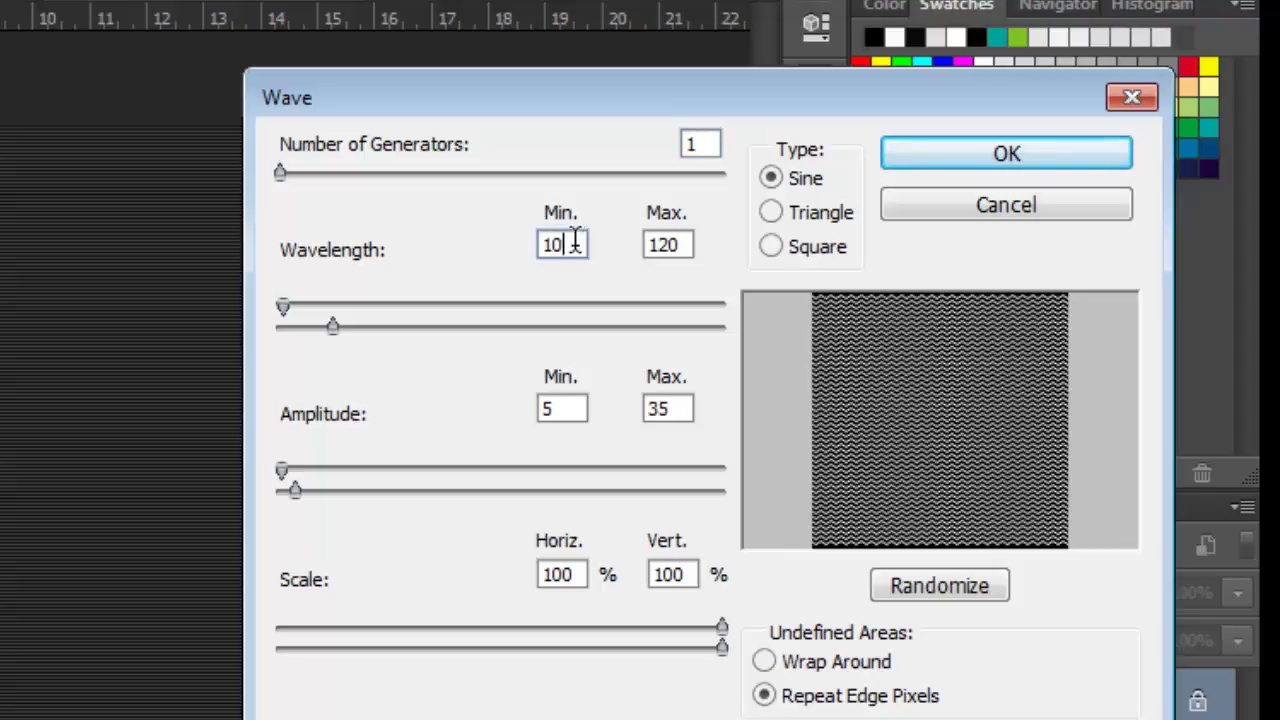
{"action": "left_click_drag", "start_coordinate": [578, 244], "coordinate": [517, 258]}
{"action": "type", "text": "1"}
{"action": "type", "text": "59"}
{"action": "key", "text": "Tab"}
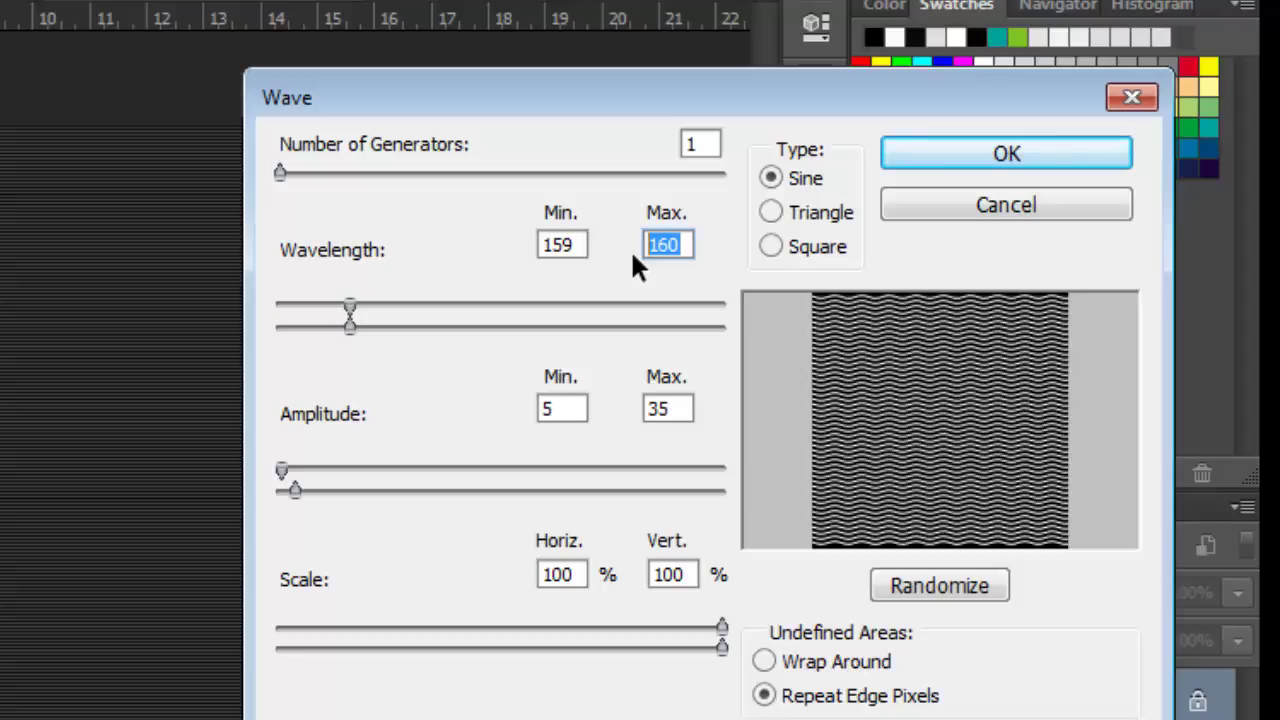
{"action": "type", "text": "160"}
{"action": "double_click", "coordinate": [569, 406]}
{"action": "type", "text": "20"}
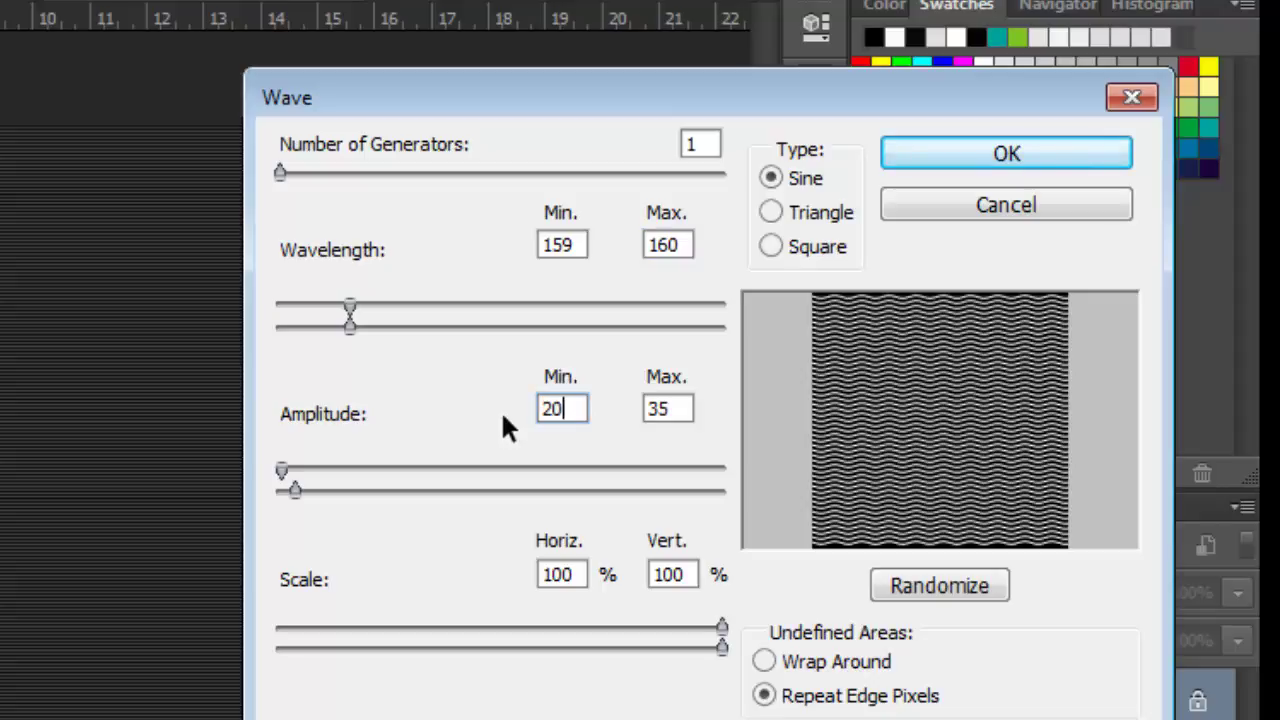
{"action": "key", "text": "Tab"}
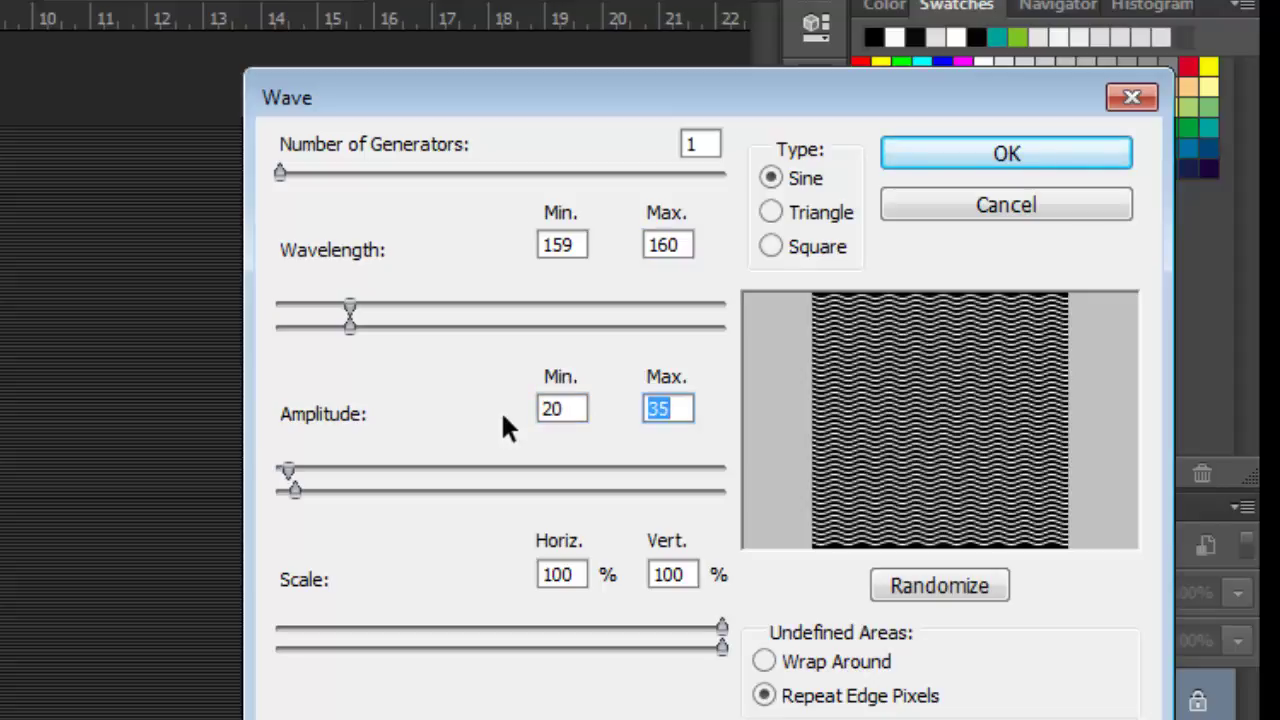
{"action": "type", "text": "48"}
{"action": "left_click", "coordinate": [1003, 150]}
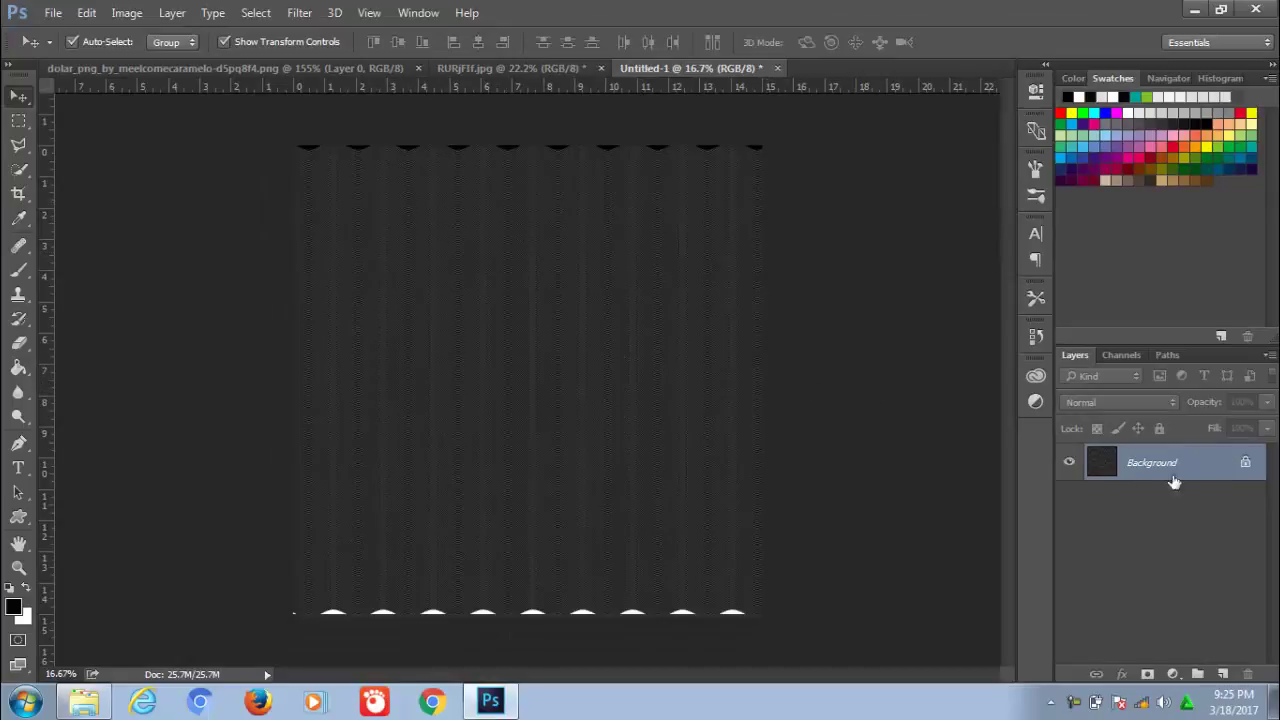
- Unlock the pattern's Background layer and drag the wavy lines onto the RURjFIf portrait
{"action": "left_click_drag", "start_coordinate": [1245, 462], "coordinate": [1248, 670]}
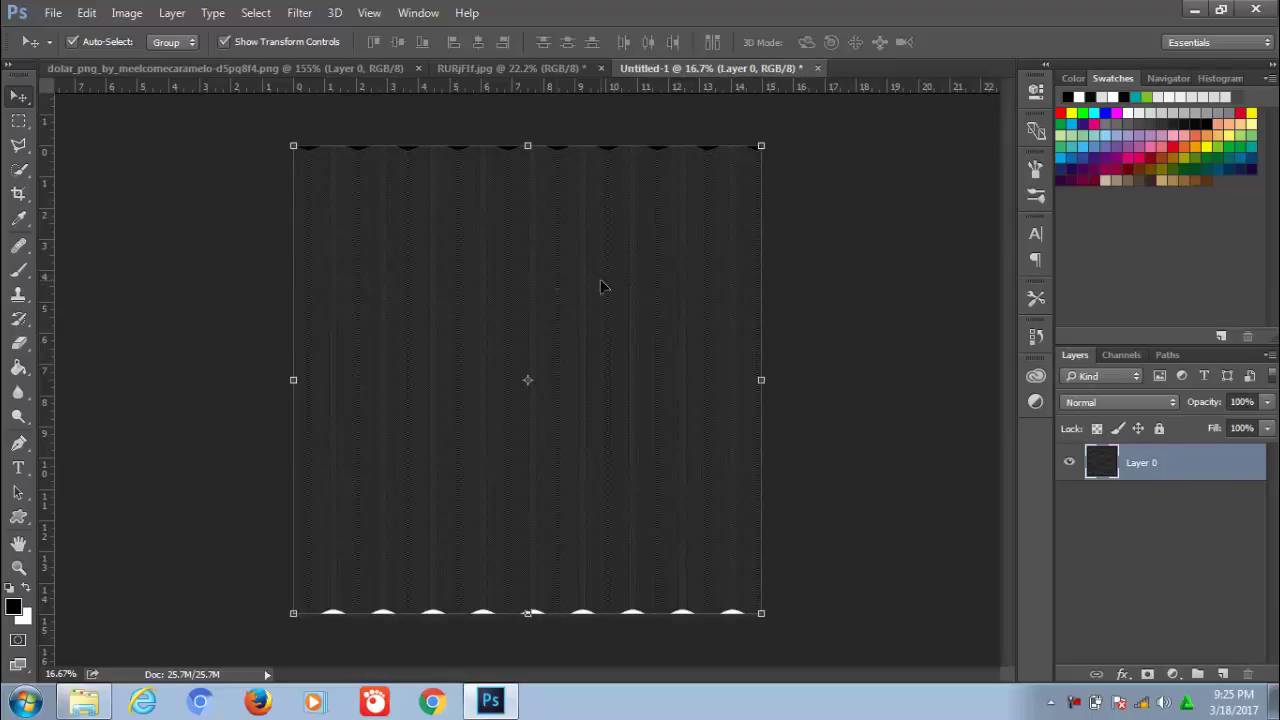
{"action": "mouse_move", "coordinate": [560, 268]}
{"action": "left_mouse_down"}
{"action": "mouse_move", "coordinate": [533, 76]}
{"action": "mouse_move", "coordinate": [542, 252]}
{"action": "left_mouse_up"}
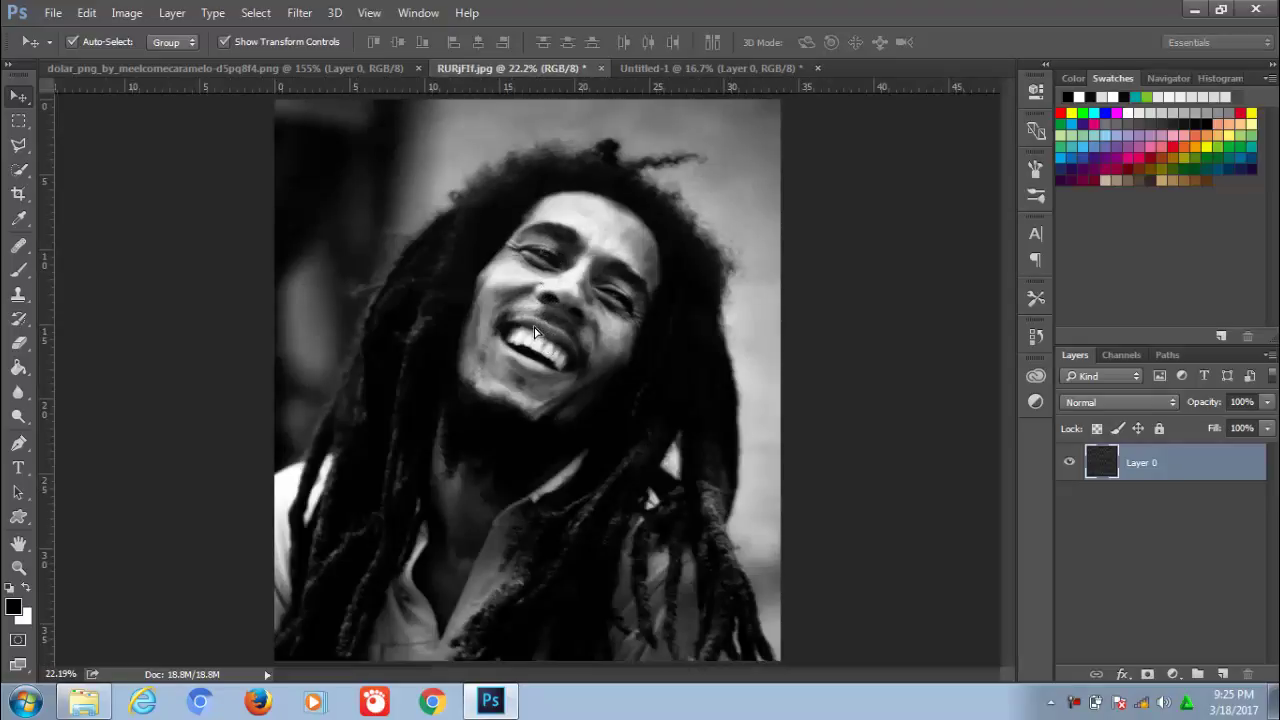
{"action": "left_click_drag", "start_coordinate": [535, 330], "coordinate": [552, 266]}
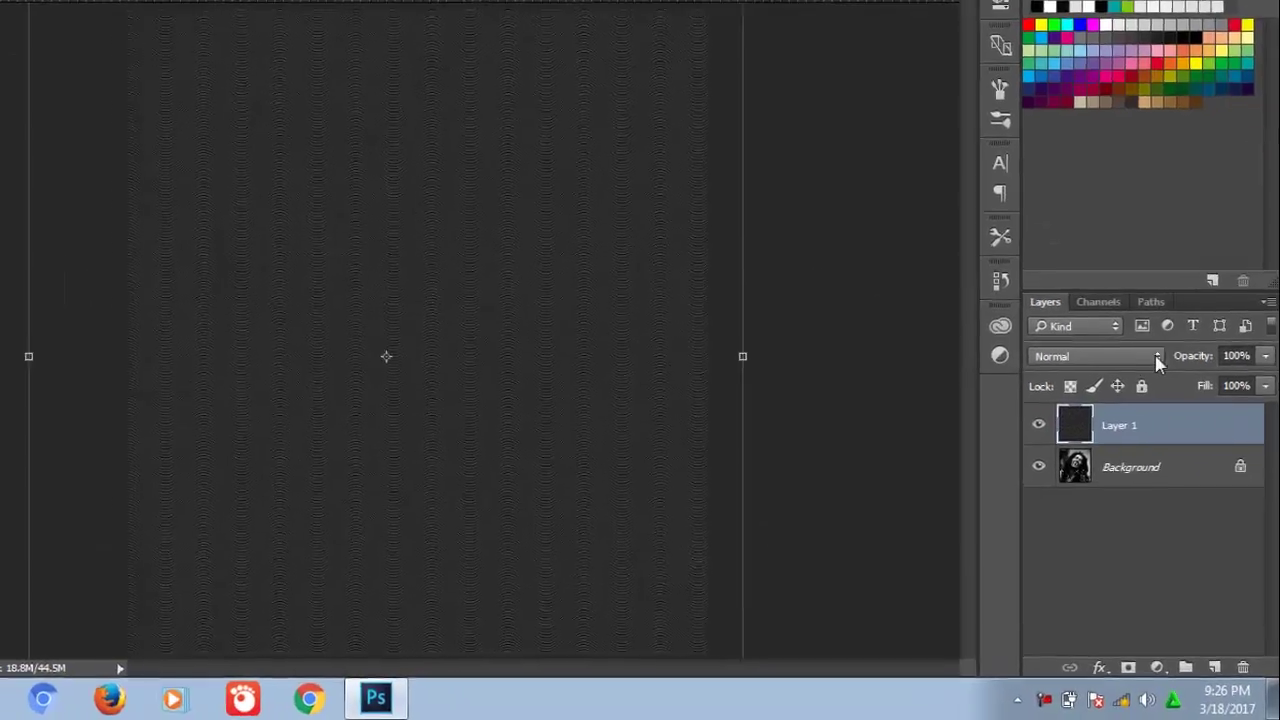
- Set Layer 1 to Overlay, then duplicate it and invert the copy
{"action": "left_click", "coordinate": [1157, 358]}
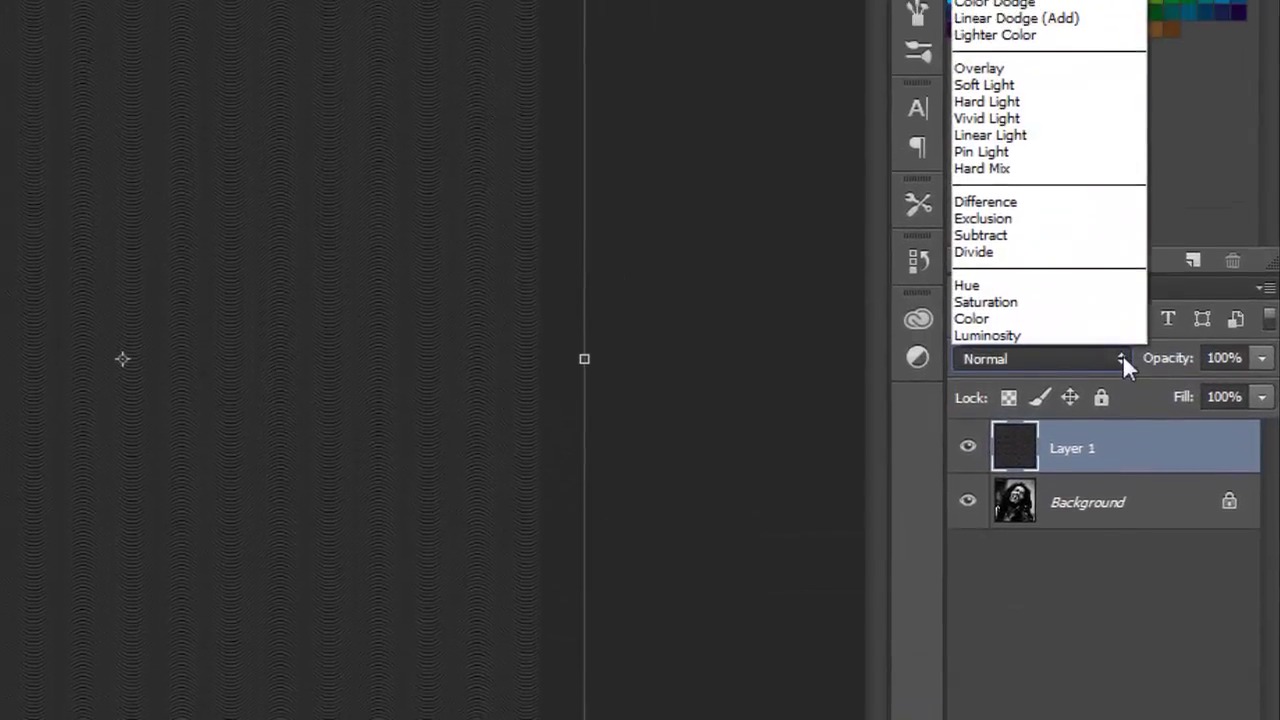
{"action": "left_click", "coordinate": [1012, 125]}
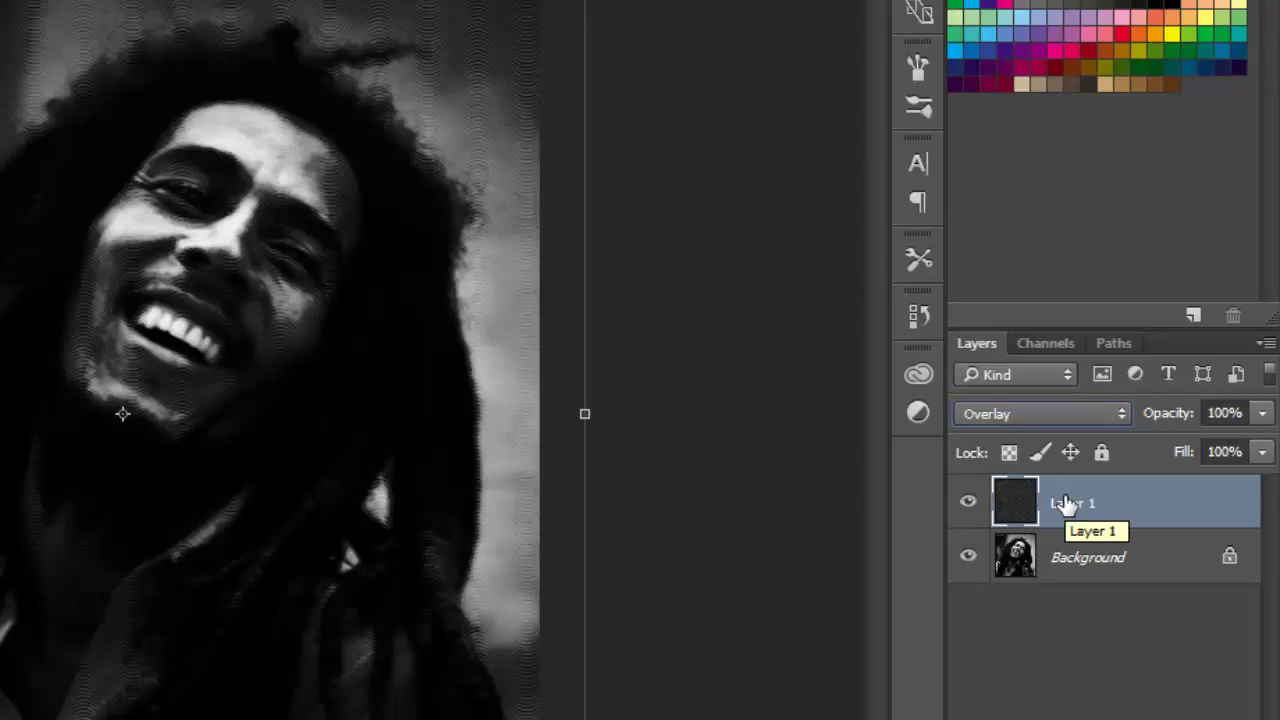
{"action": "key", "text": "ctrl+j"}
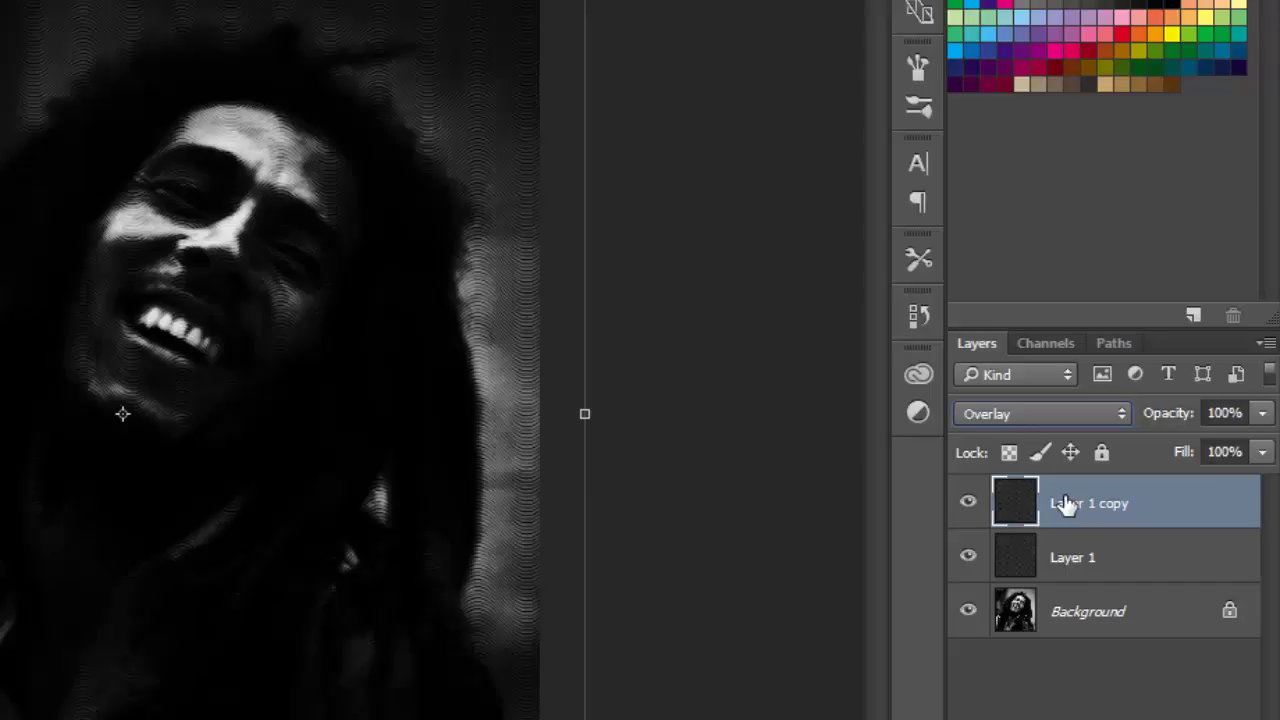
{"action": "key", "text": "ctrl+i"}
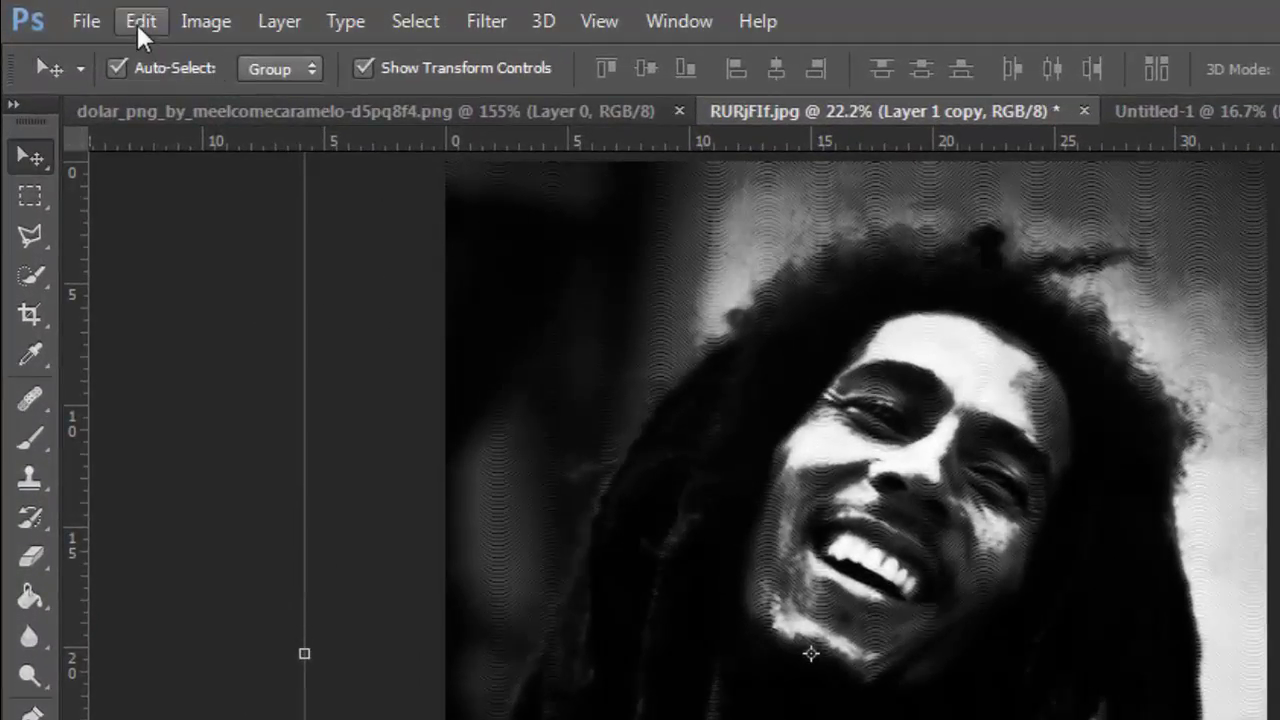
- Skew the inverted Layer 1 copy, then stamp all visible layers into Layer 2
{"action": "left_click", "coordinate": [139, 22]}
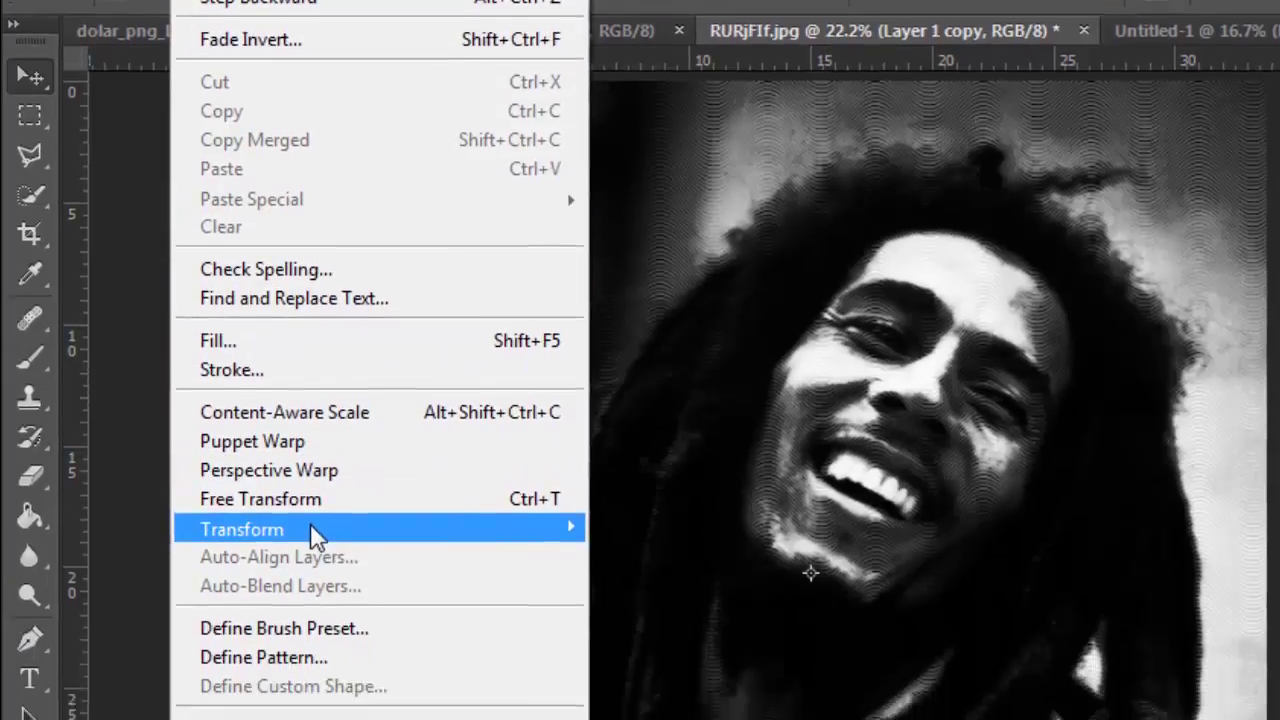
{"action": "mouse_move", "coordinate": [380, 341]}
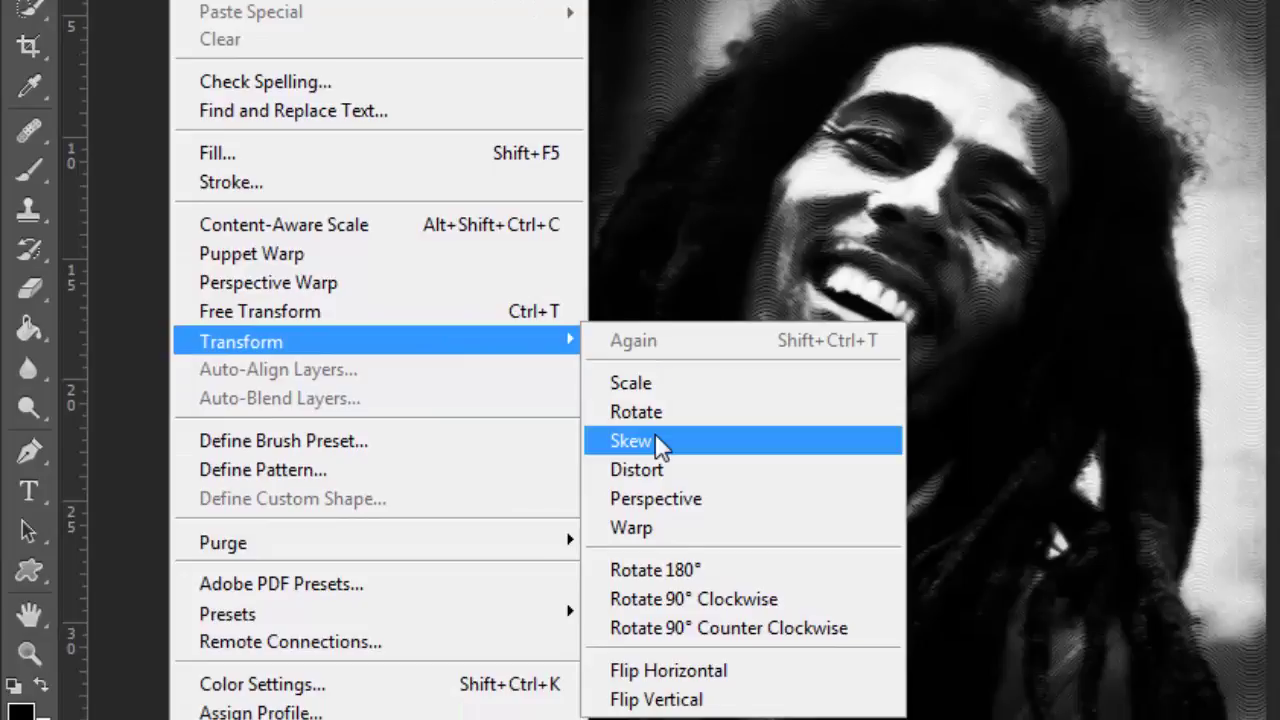
{"action": "left_click", "coordinate": [664, 598]}
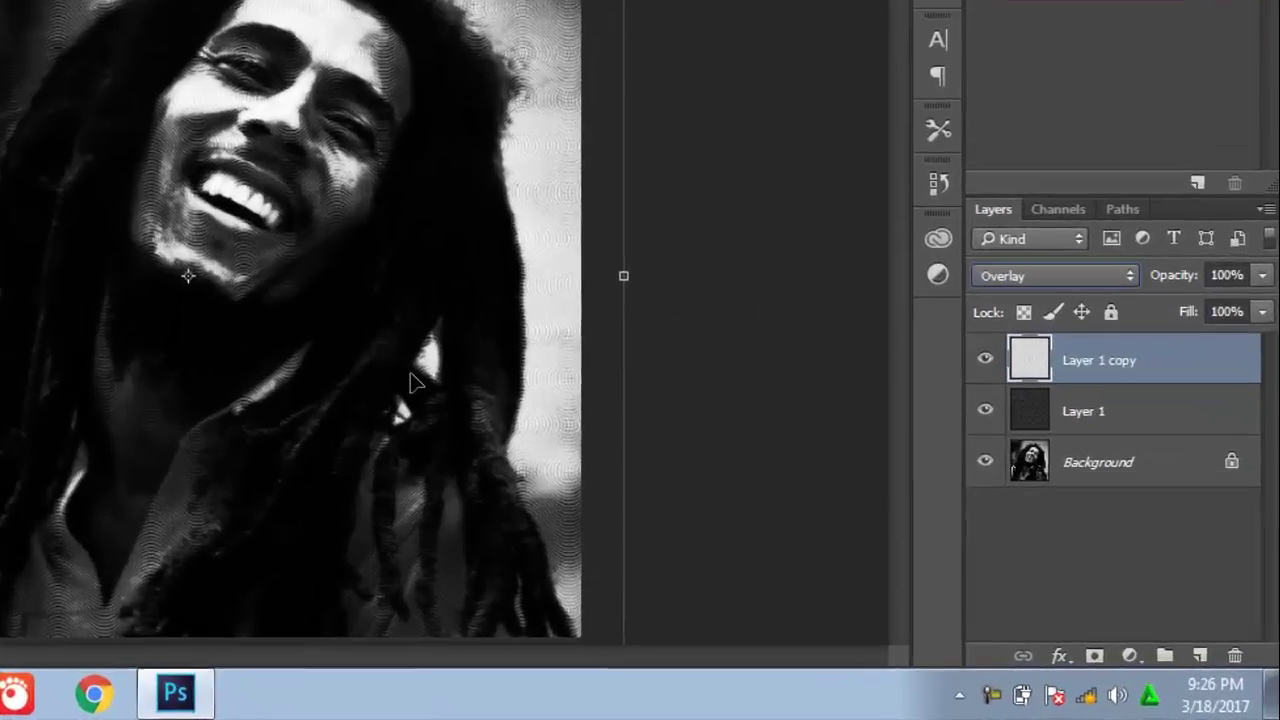
{"action": "key", "text": "ctrl+shift+alt+e"}
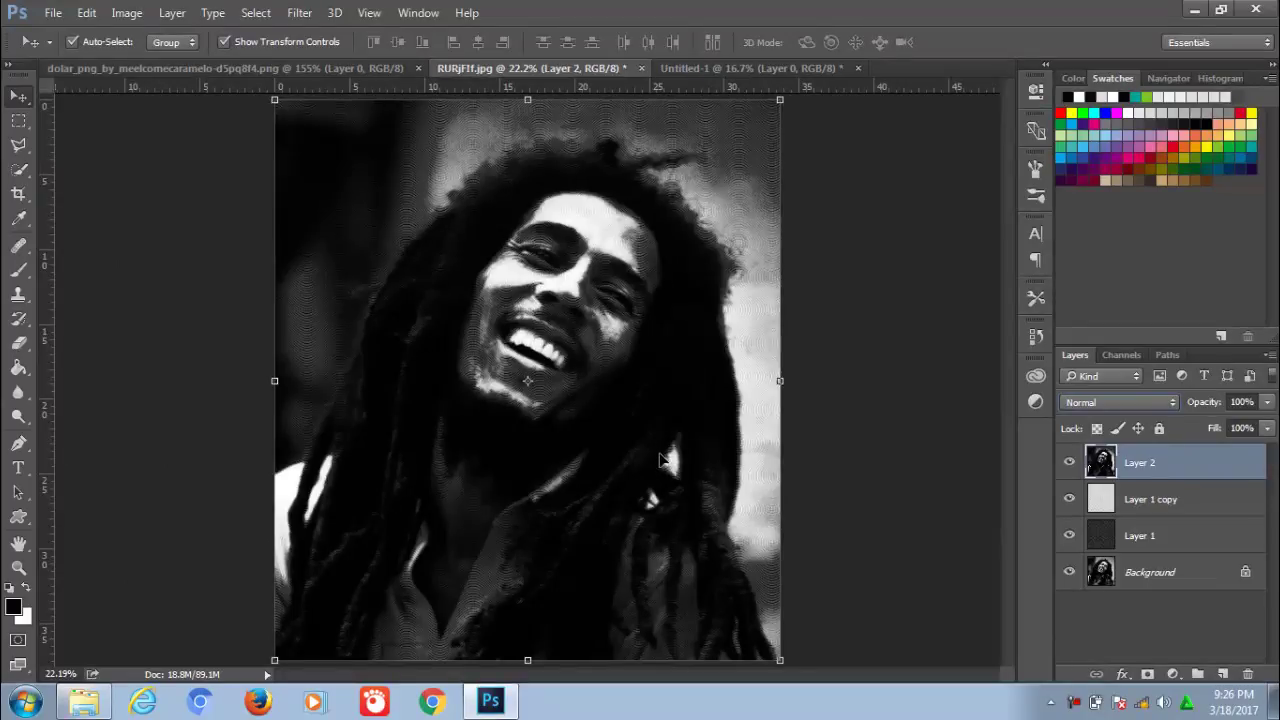
- Drag the engraved portrait into the dollar bill, shrink it and place it in the central oval
{"action": "mouse_move", "coordinate": [660, 459]}
{"action": "left_mouse_down"}
{"action": "mouse_move", "coordinate": [463, 298]}
{"action": "mouse_move", "coordinate": [336, 74]}
{"action": "mouse_move", "coordinate": [437, 246]}
{"action": "left_mouse_up"}
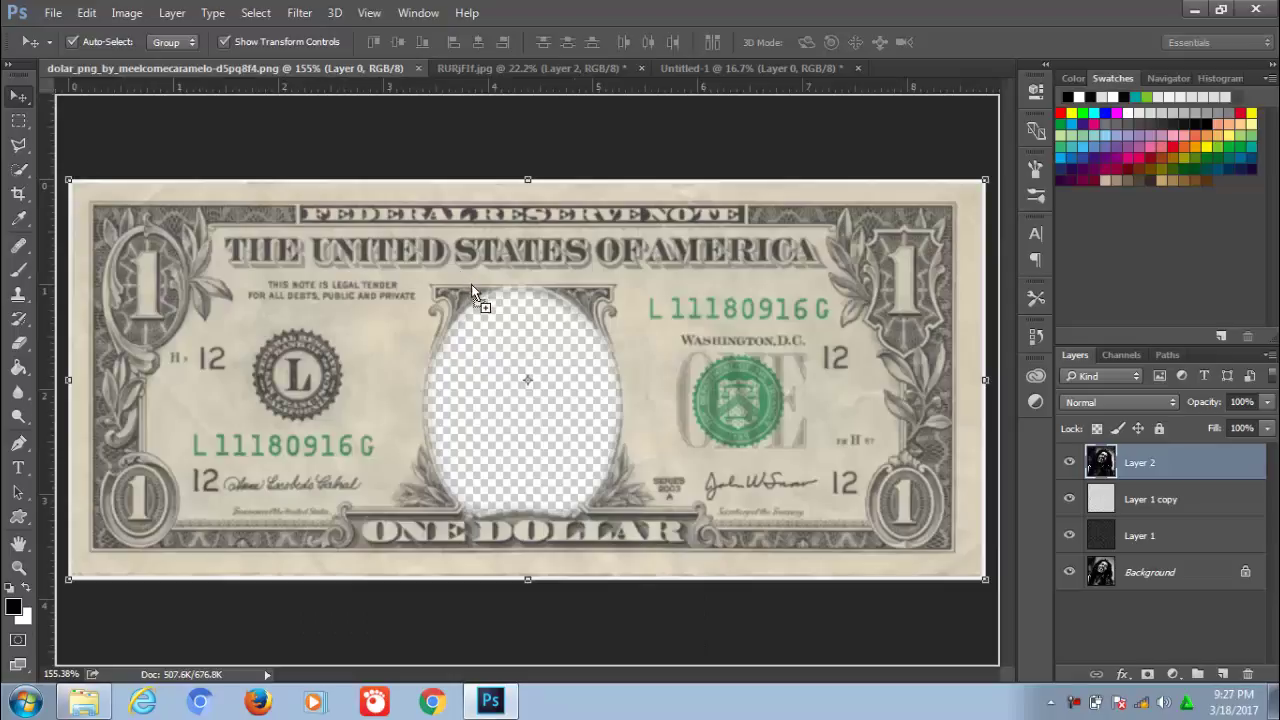
{"action": "left_click_drag", "start_coordinate": [472, 285], "coordinate": [474, 287]}
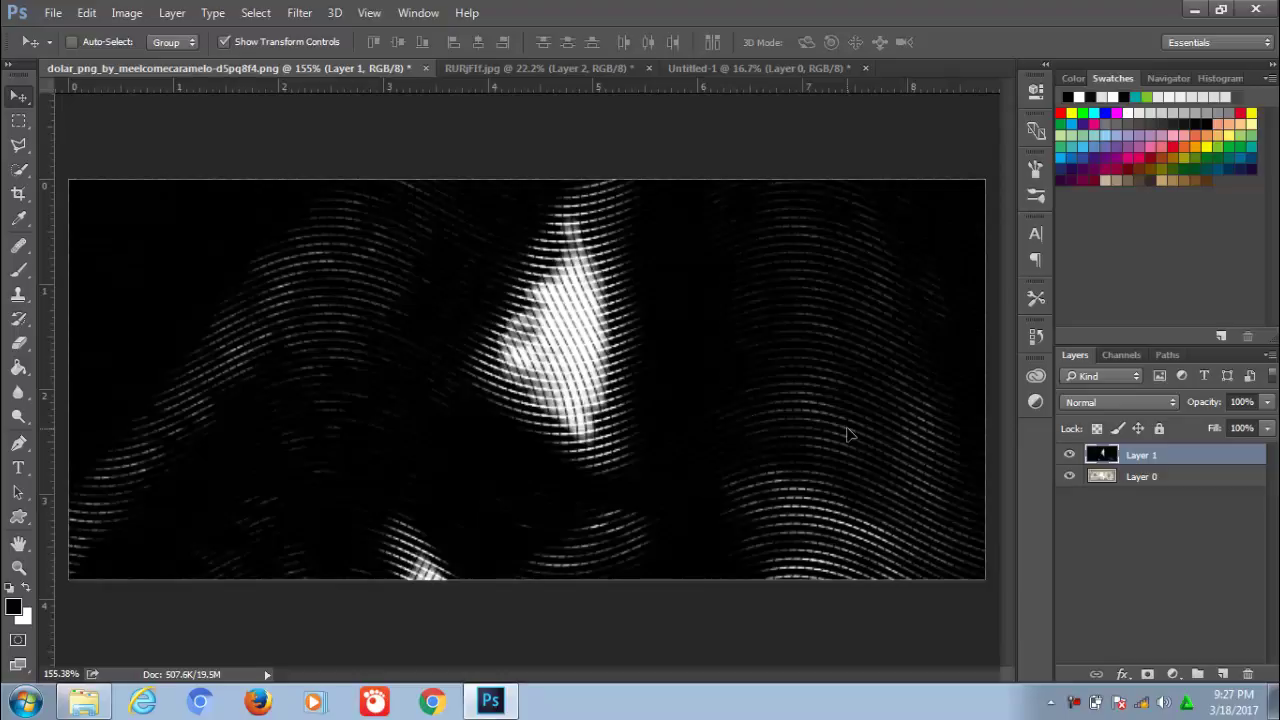
{"action": "key", "text": "ctrl+t"}
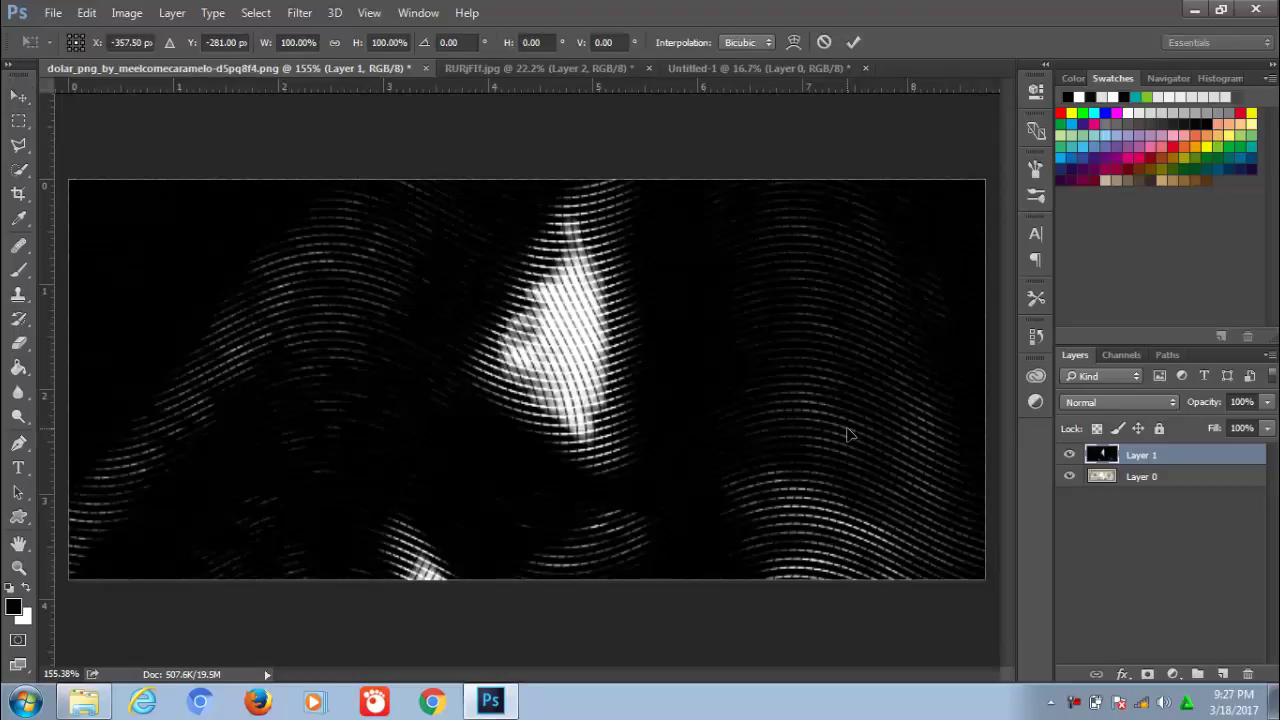
{"action": "key", "text": "ctrl+0"}
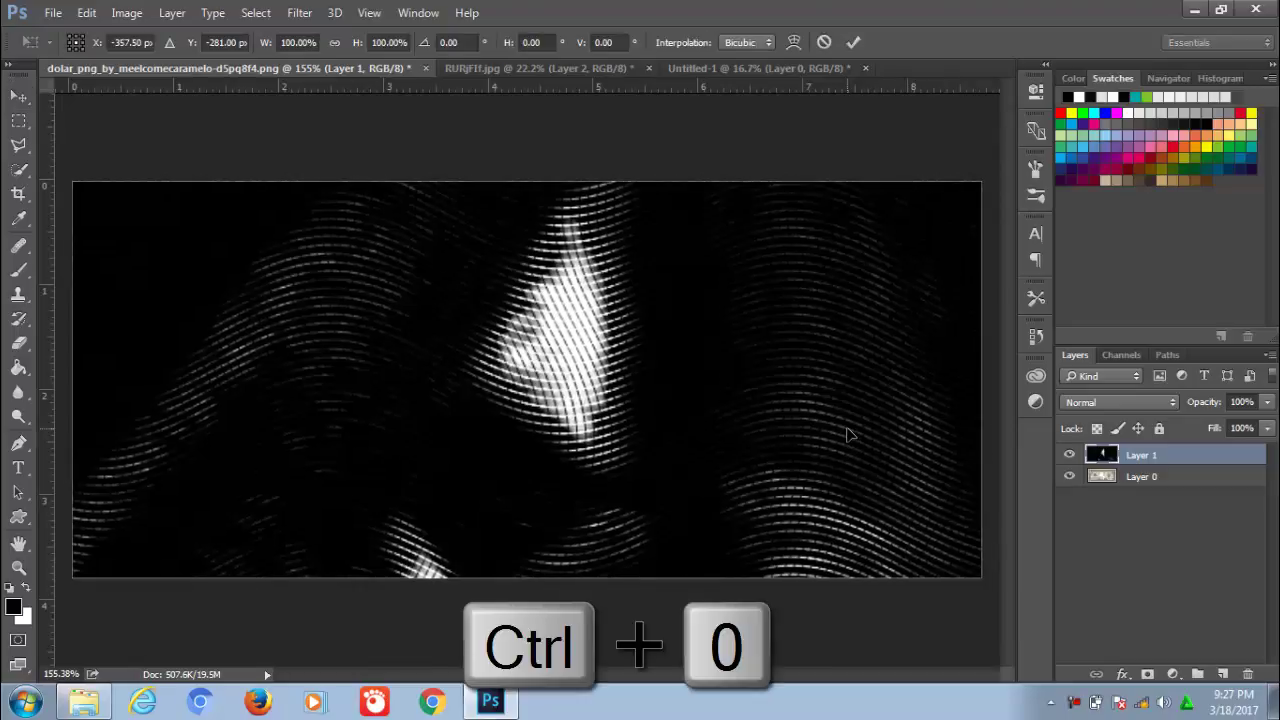
{"action": "left_click_drag", "start_coordinate": [235, 105], "coordinate": [424, 318]}
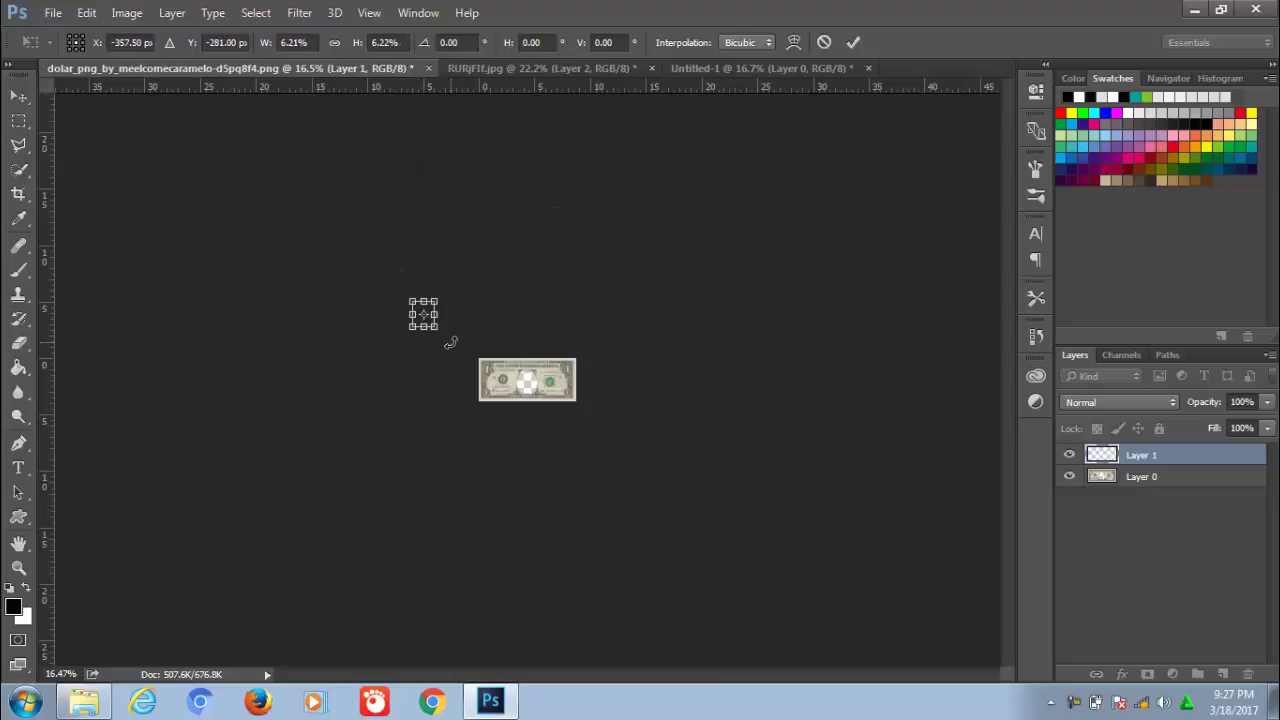
{"action": "key", "text": "ctrl+plus"}
{"action": "key", "text": "ctrl+plus"}
{"action": "left_click_drag", "start_coordinate": [318, 252], "coordinate": [520, 372]}
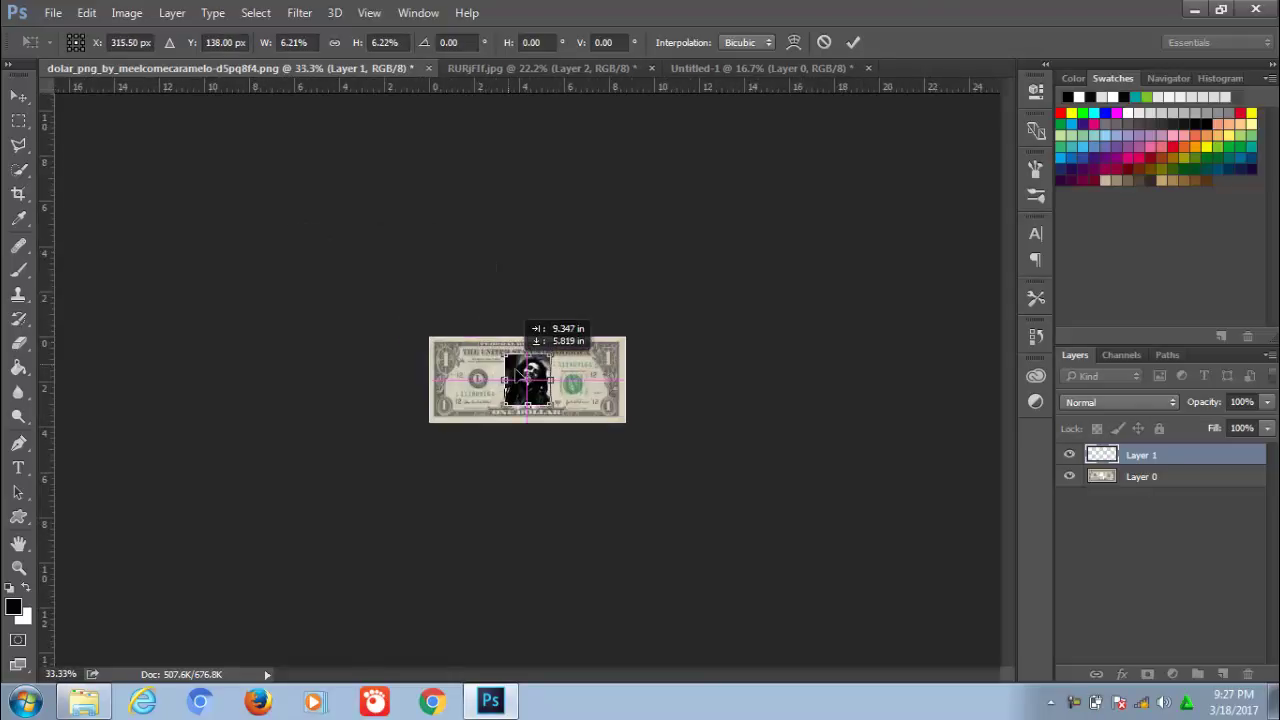
{"action": "left_click", "coordinate": [855, 42]}
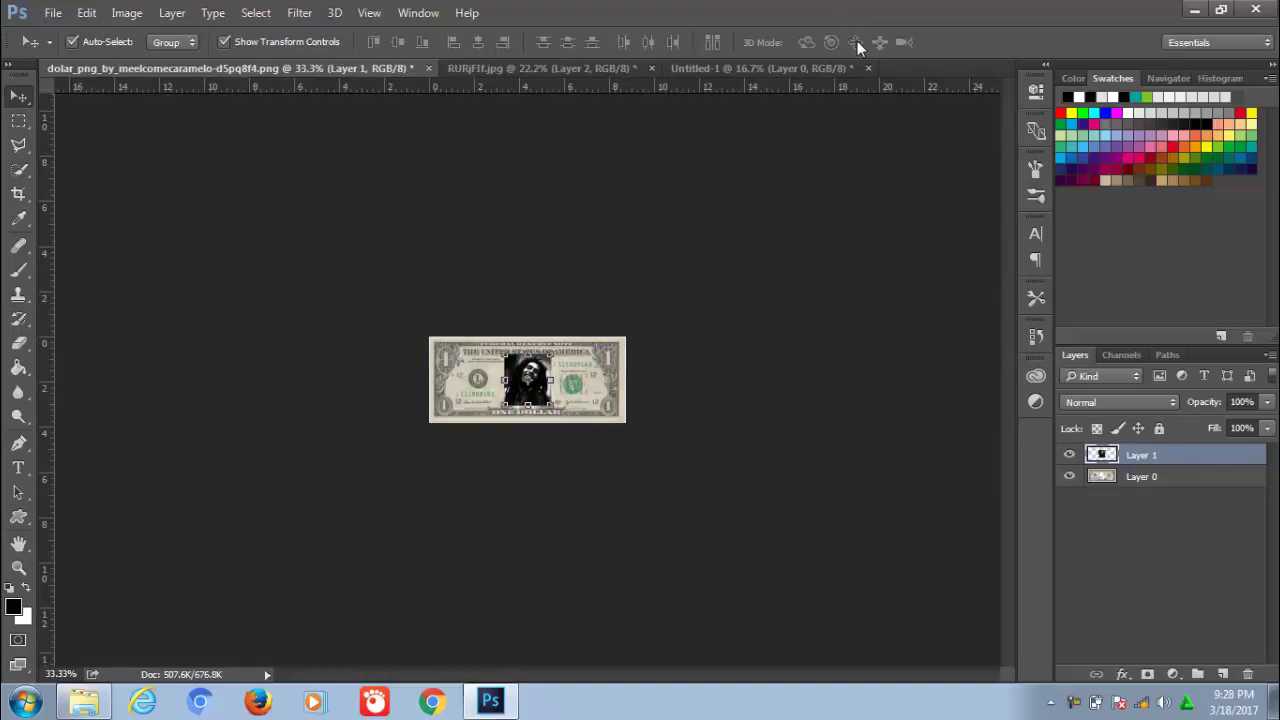
- Scale the portrait up to about 113.9% from its top-left corner
{"action": "key", "text": "ctrl+0"}
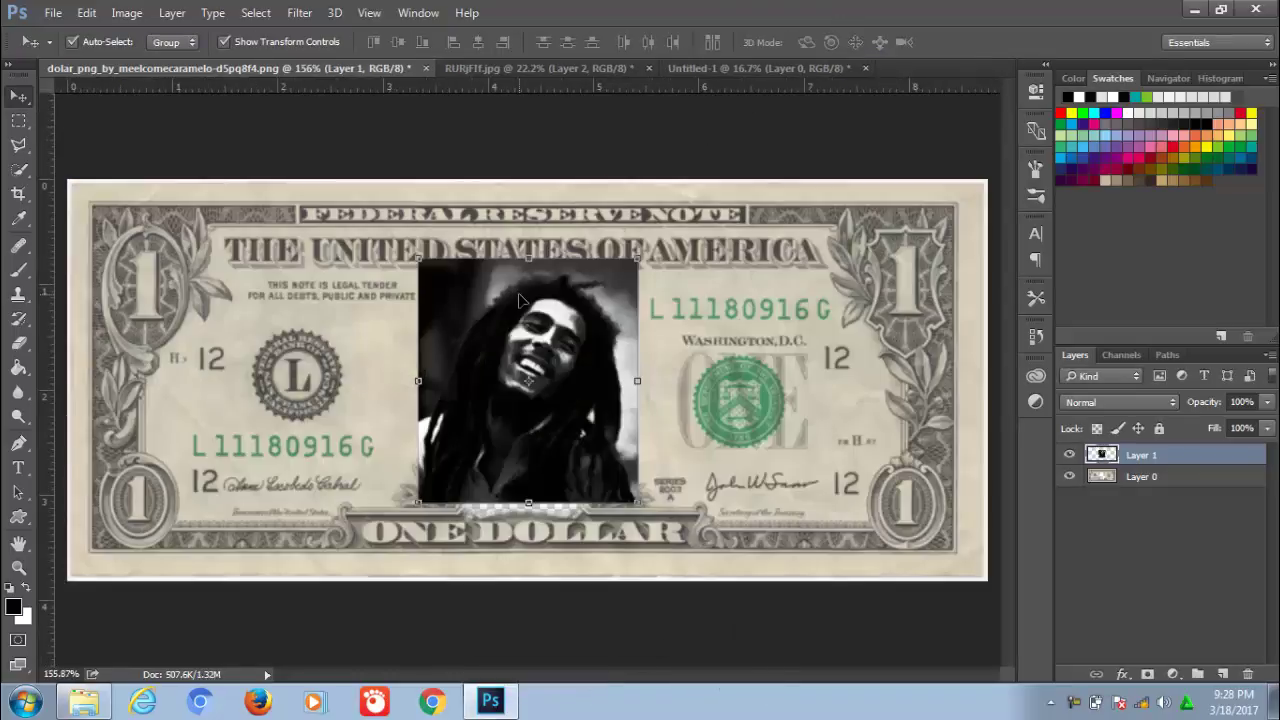
{"action": "key", "text": "ctrl"}
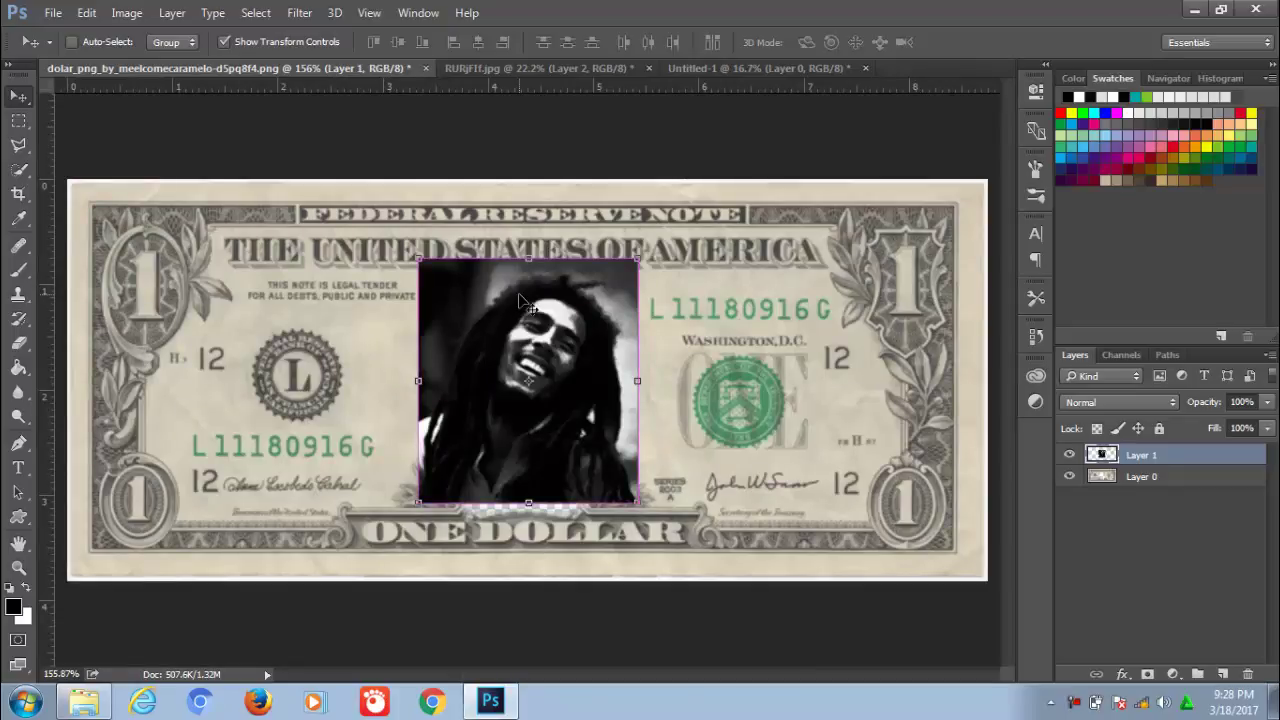
{"action": "key", "text": "ctrl+t"}
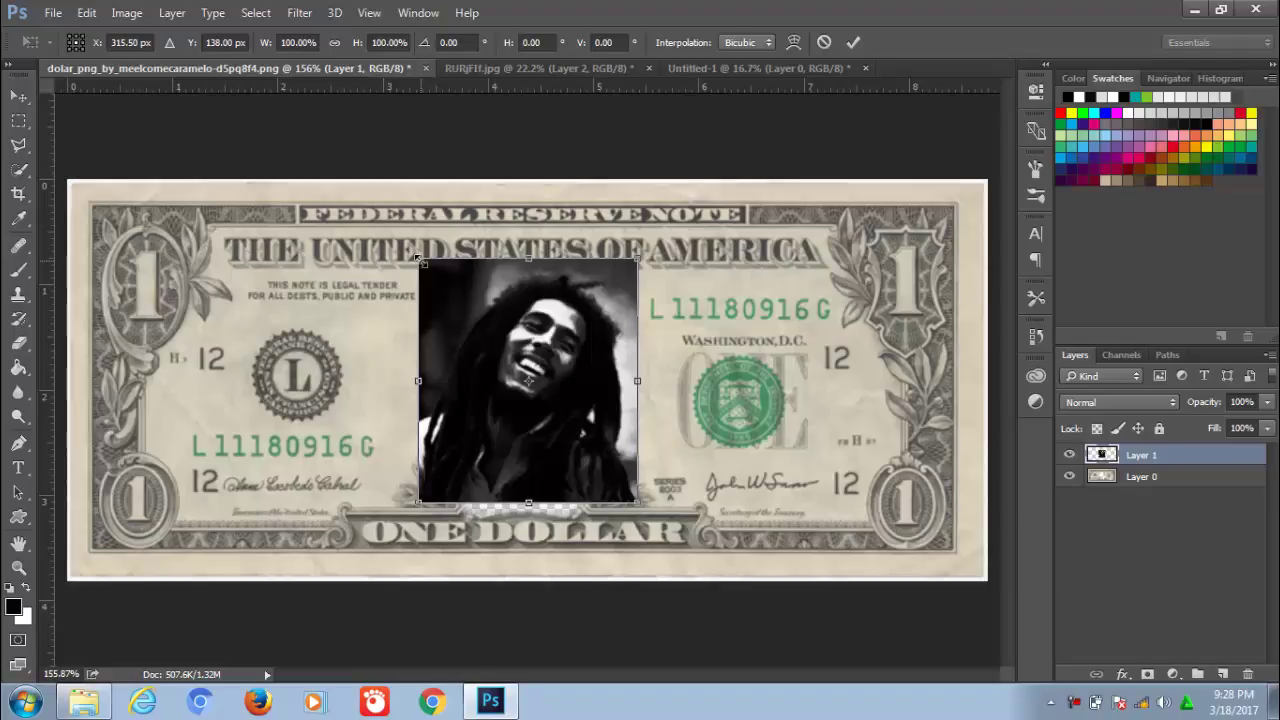
{"action": "left_click_drag", "start_coordinate": [419, 258], "coordinate": [404, 241]}
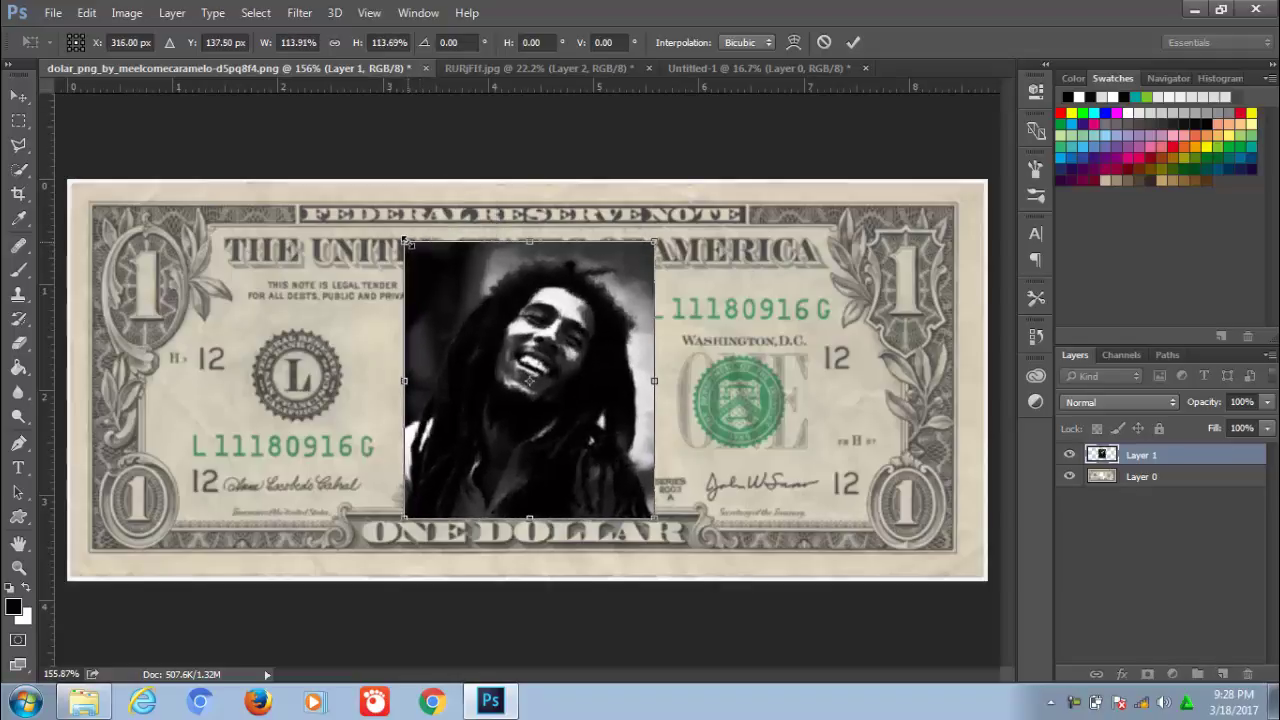
{"action": "left_click", "coordinate": [853, 42]}
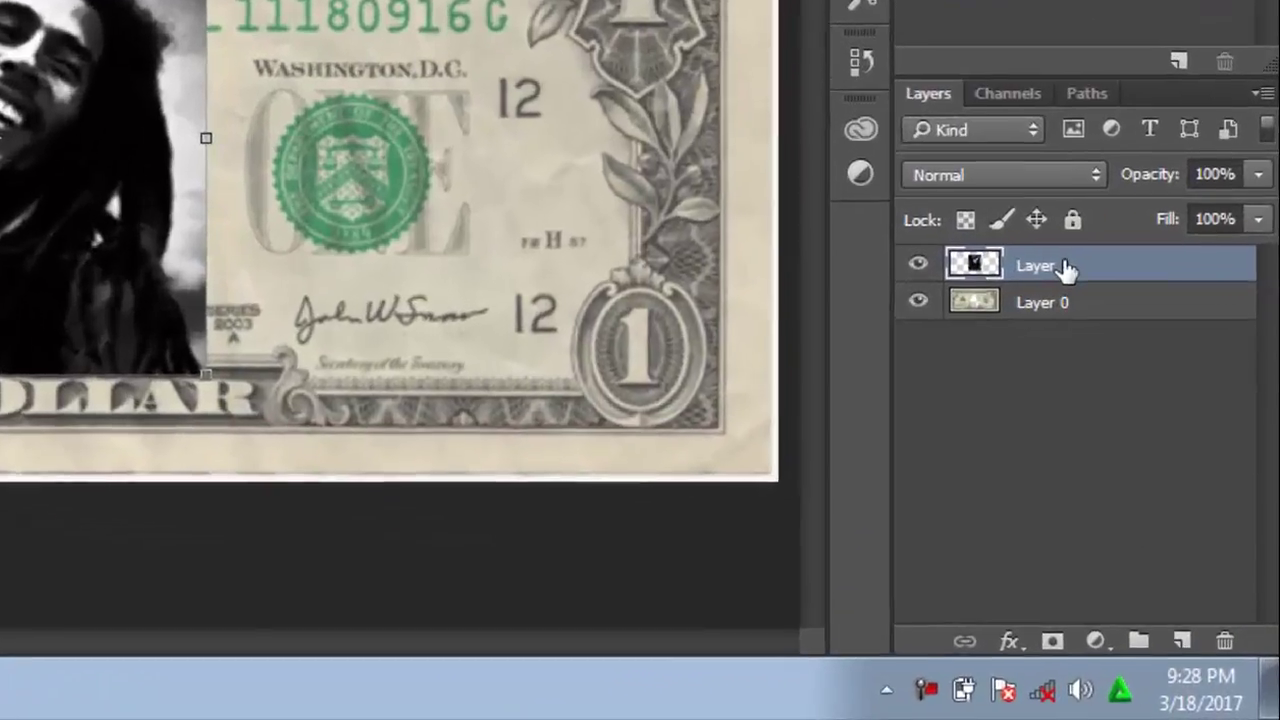
- Move Layer 1 below Layer 0 and centre the portrait inside the bill's oval
{"action": "left_click_drag", "start_coordinate": [1150, 457], "coordinate": [1152, 468]}
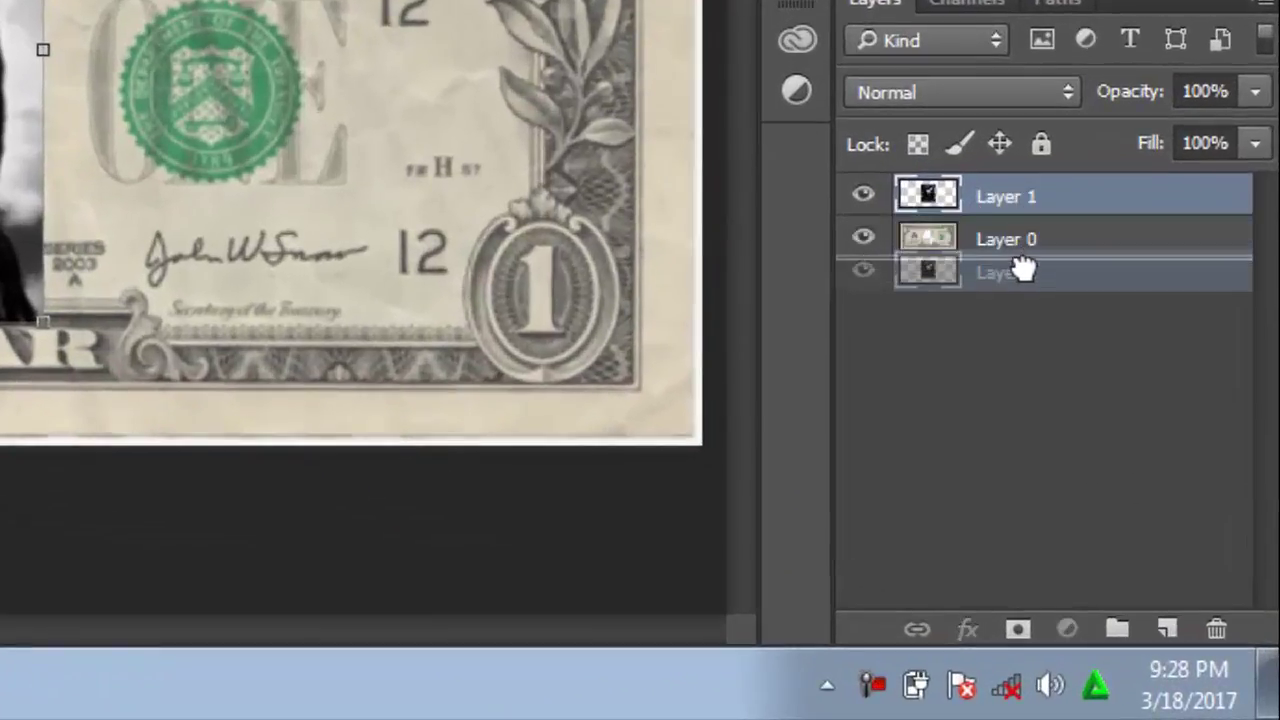
{"action": "left_click_drag", "start_coordinate": [1027, 222], "coordinate": [1020, 266]}
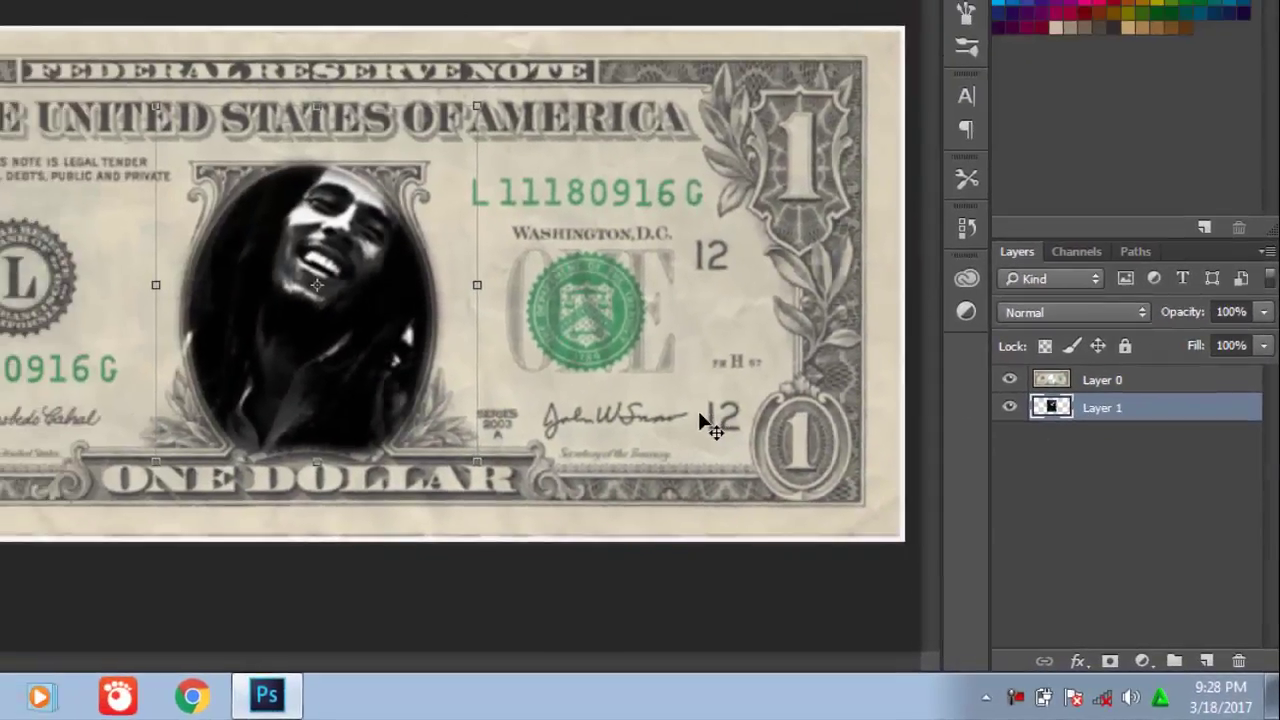
{"action": "left_click_drag", "start_coordinate": [374, 350], "coordinate": [350, 409]}
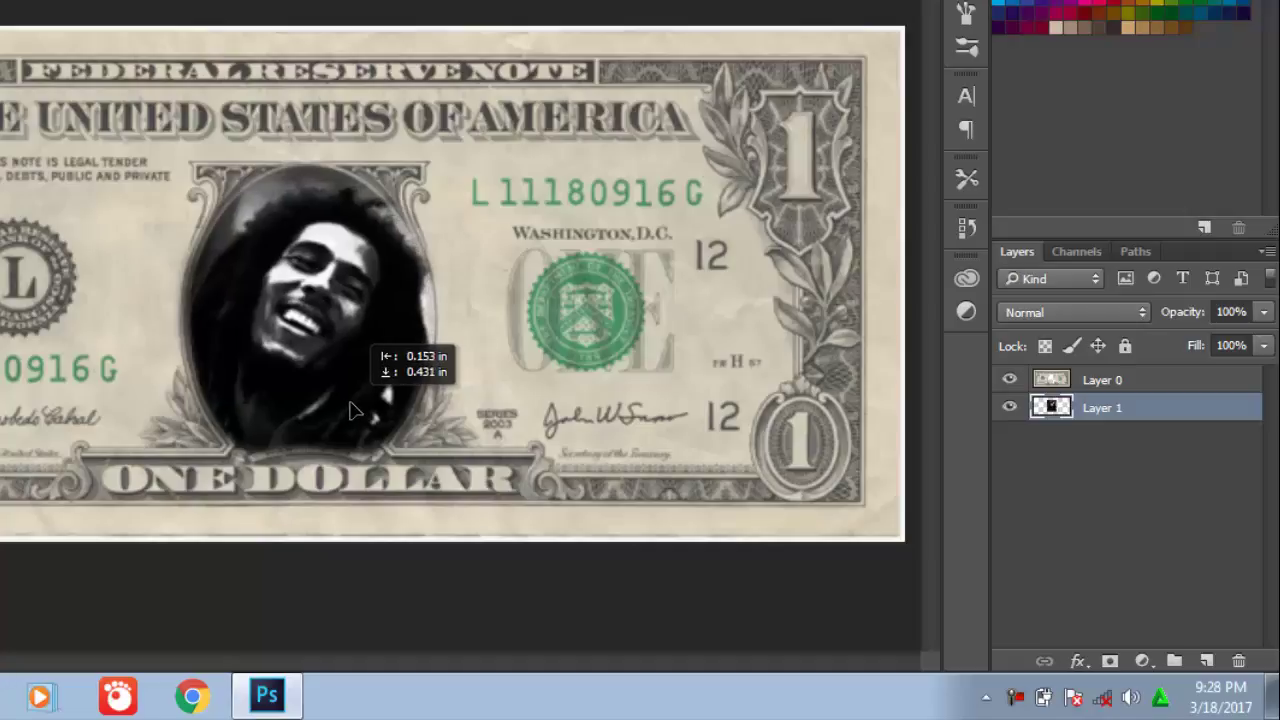
{"action": "key", "text": "ctrl+t"}
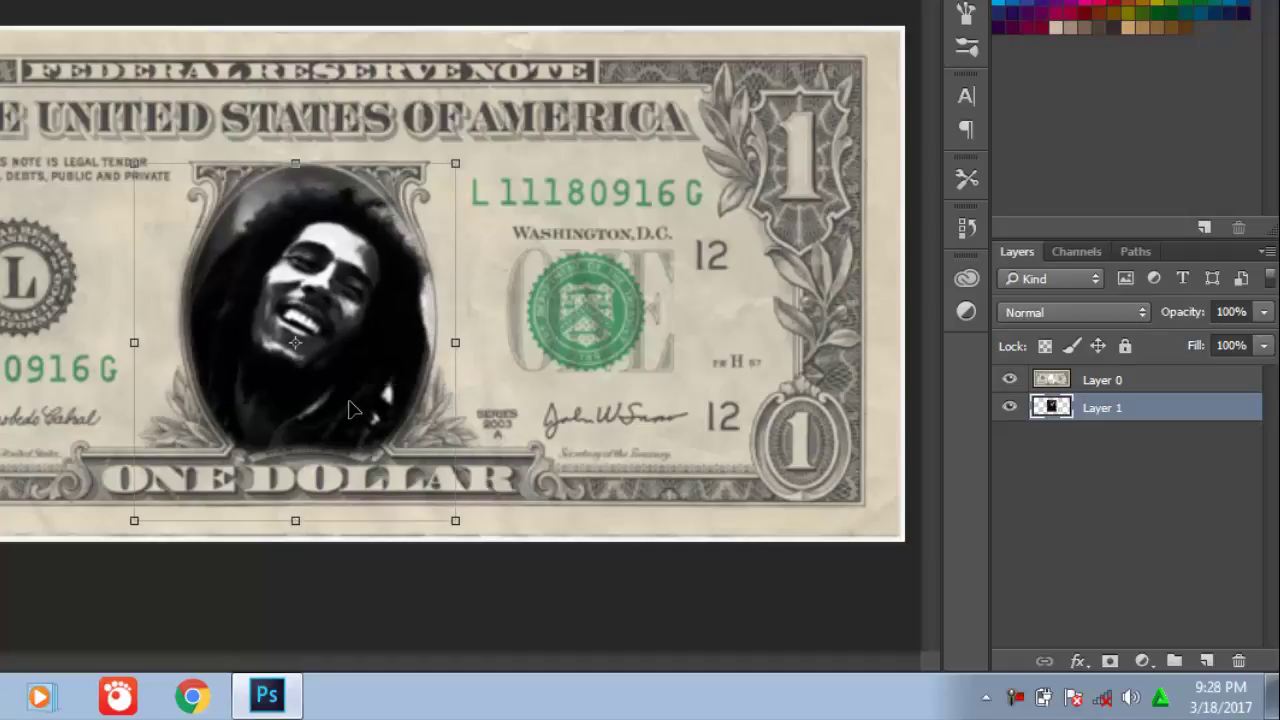
{"action": "key", "text": "Return"}
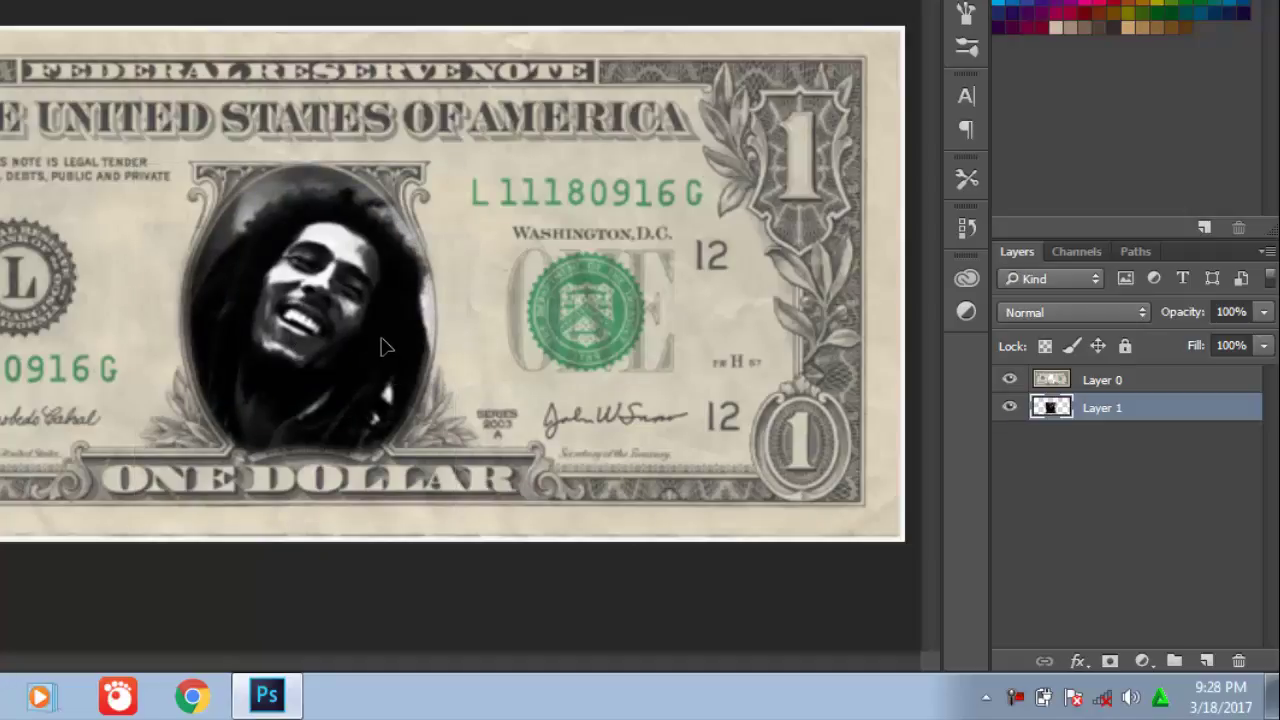
{"action": "left_click_drag", "start_coordinate": [386, 347], "coordinate": [380, 347]}
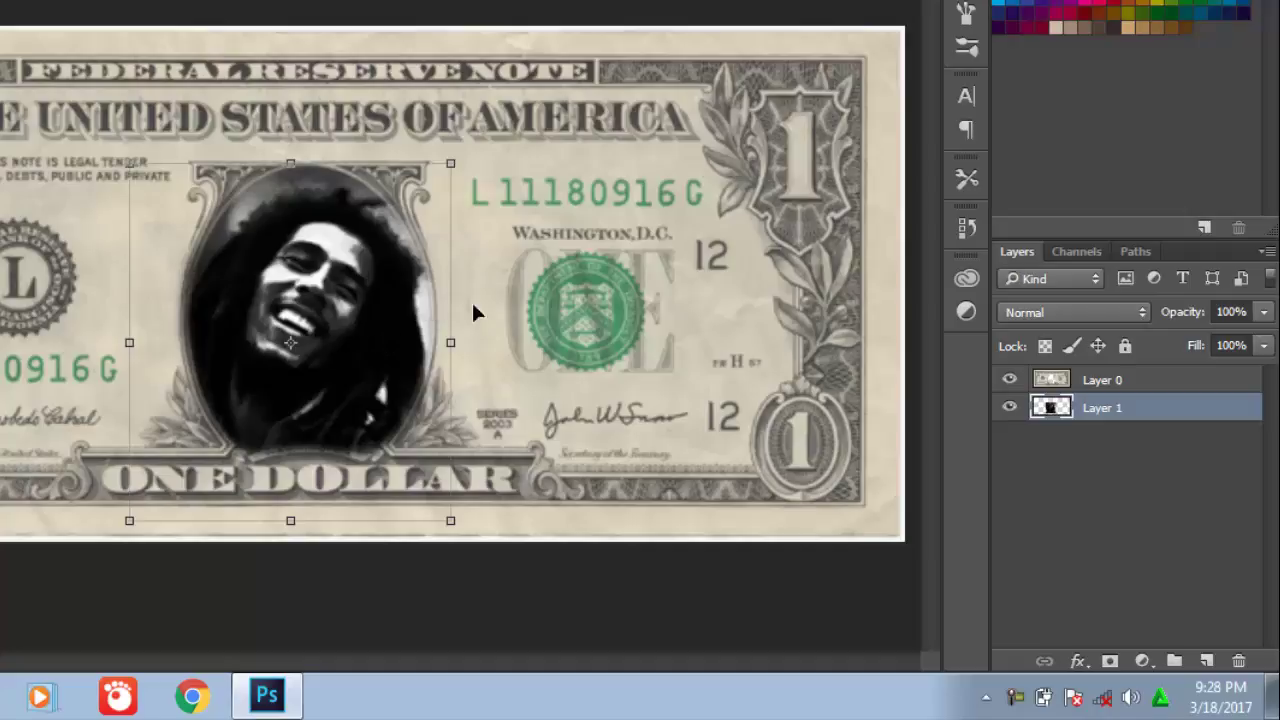
- Add a Levels layer with midtones raised to 1.90 and the black input nudged slightly right
{"action": "left_click", "coordinate": [1143, 662]}
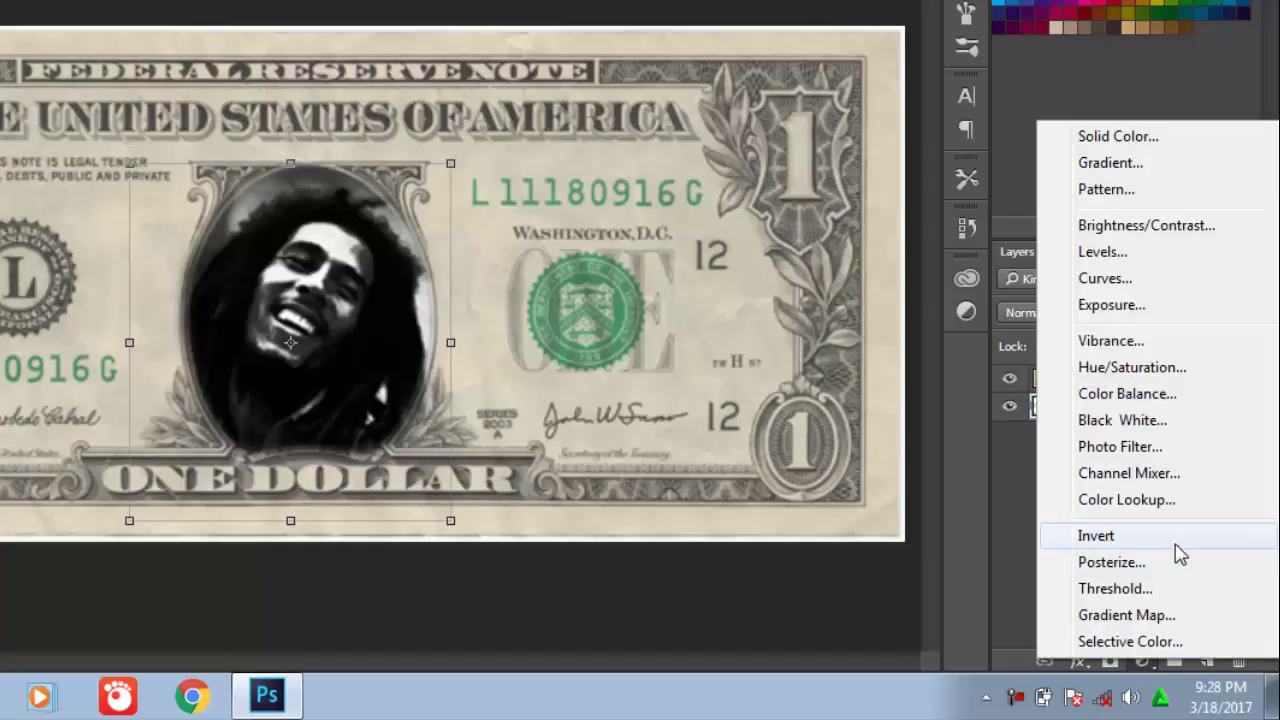
{"action": "left_click", "coordinate": [1102, 252]}
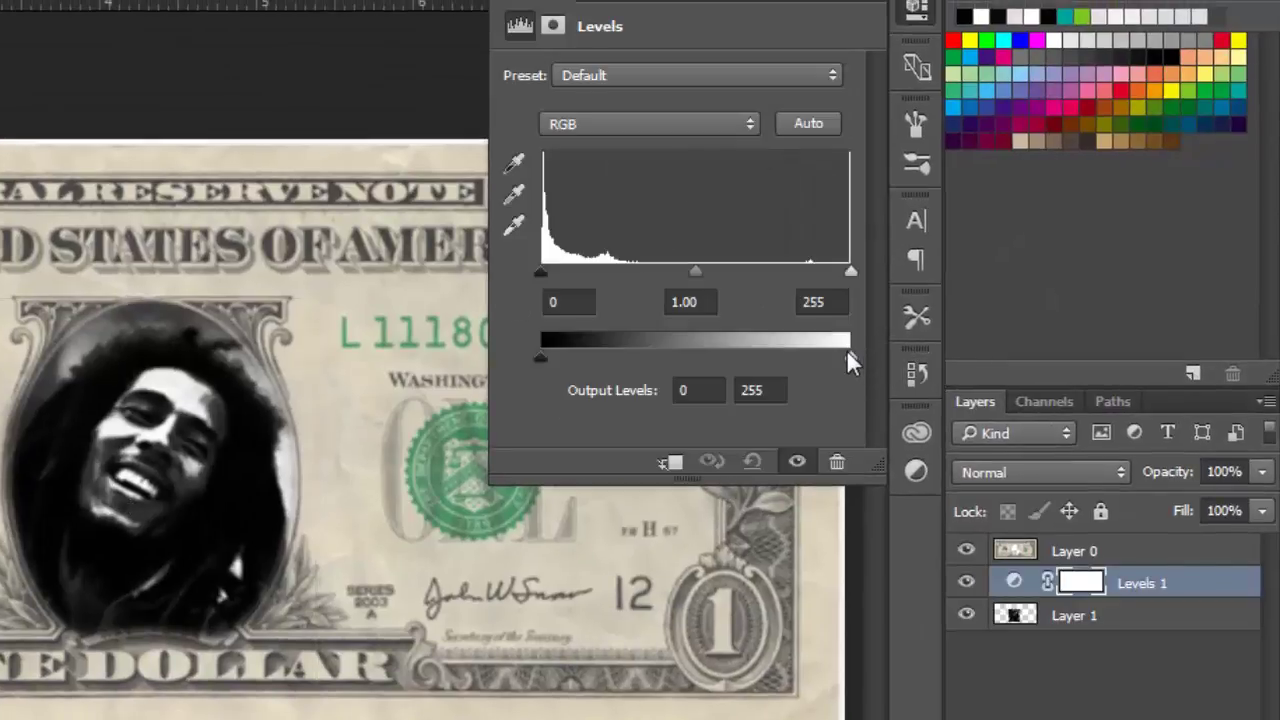
{"action": "left_click_drag", "start_coordinate": [695, 270], "coordinate": [622, 265]}
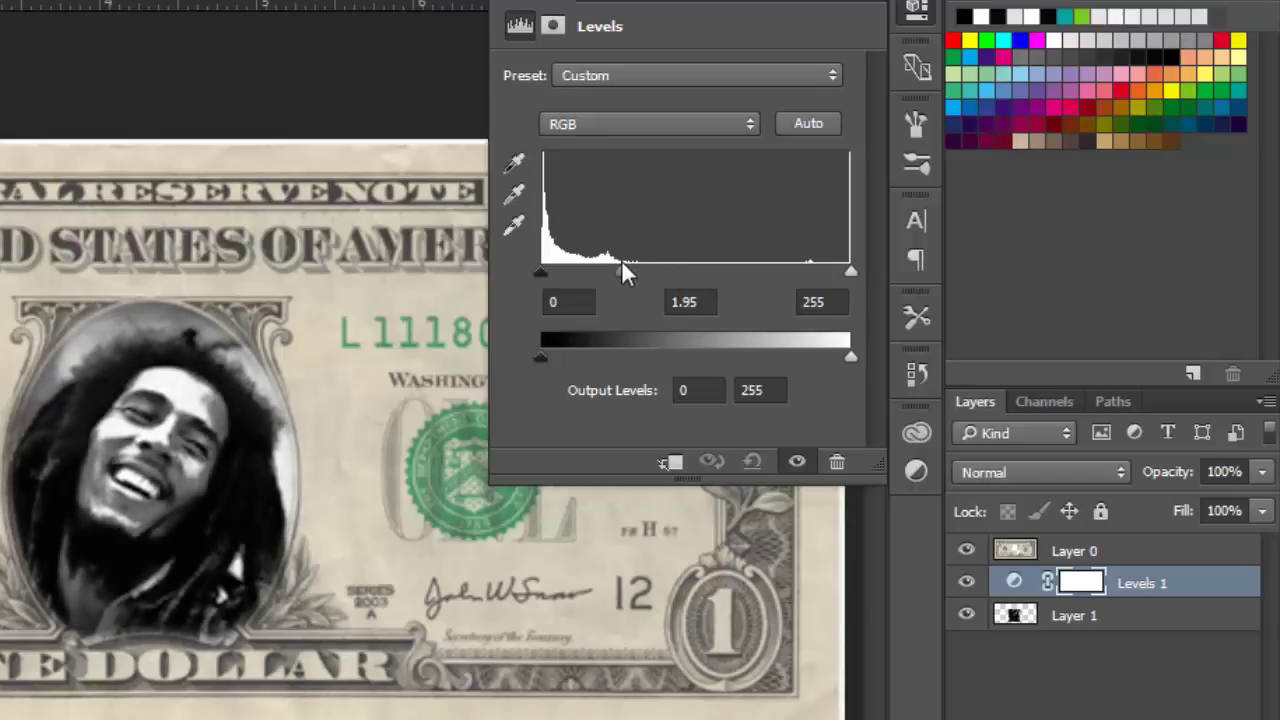
{"action": "left_click_drag", "start_coordinate": [621, 259], "coordinate": [624, 259]}
{"action": "left_click_drag", "start_coordinate": [537, 268], "coordinate": [540, 268]}
{"action": "left_click", "coordinate": [833, 8]}
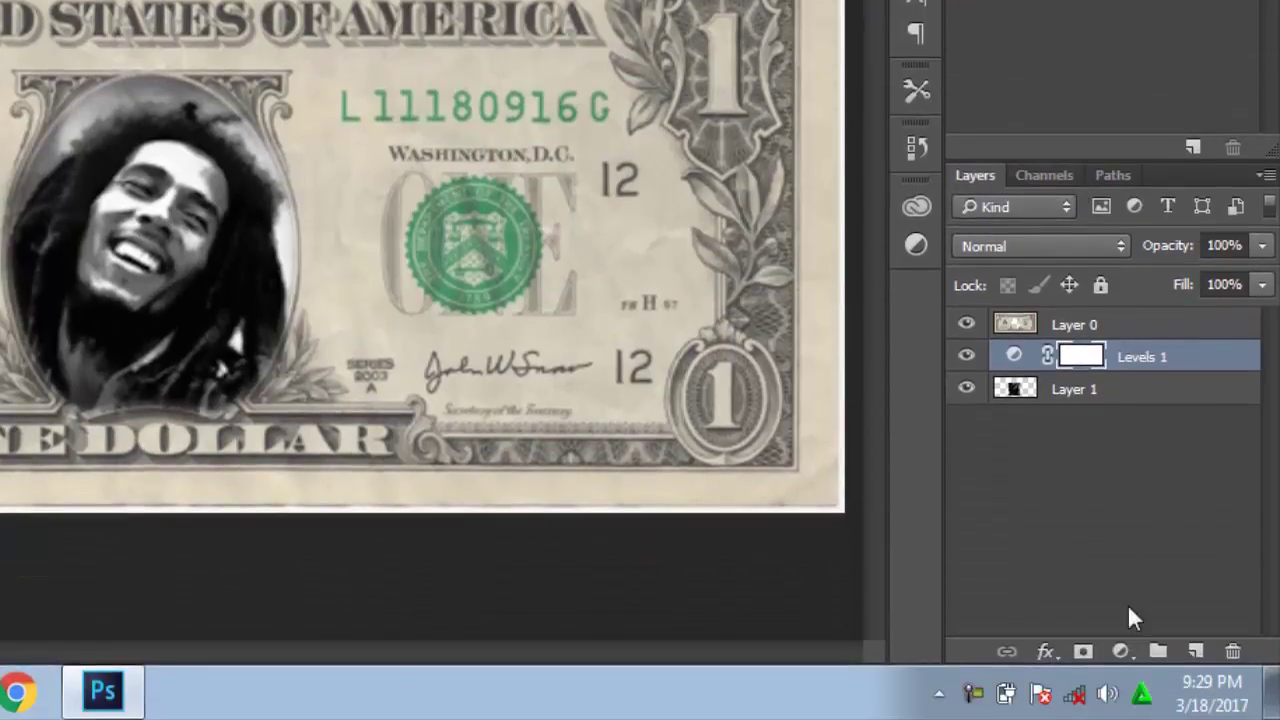
- Add an Exposure adjustment layer and raise its Gamma Correction to brighten the portrait
{"action": "left_click", "coordinate": [1121, 651]}
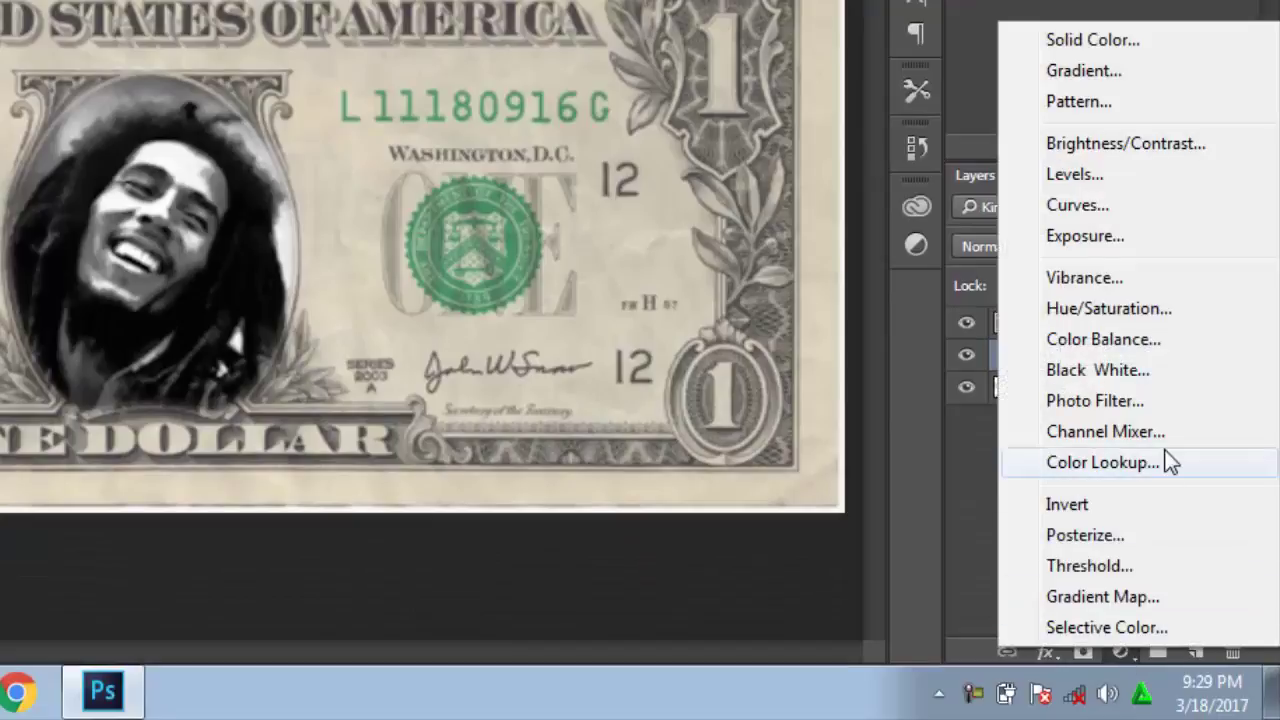
{"action": "left_click", "coordinate": [1093, 244]}
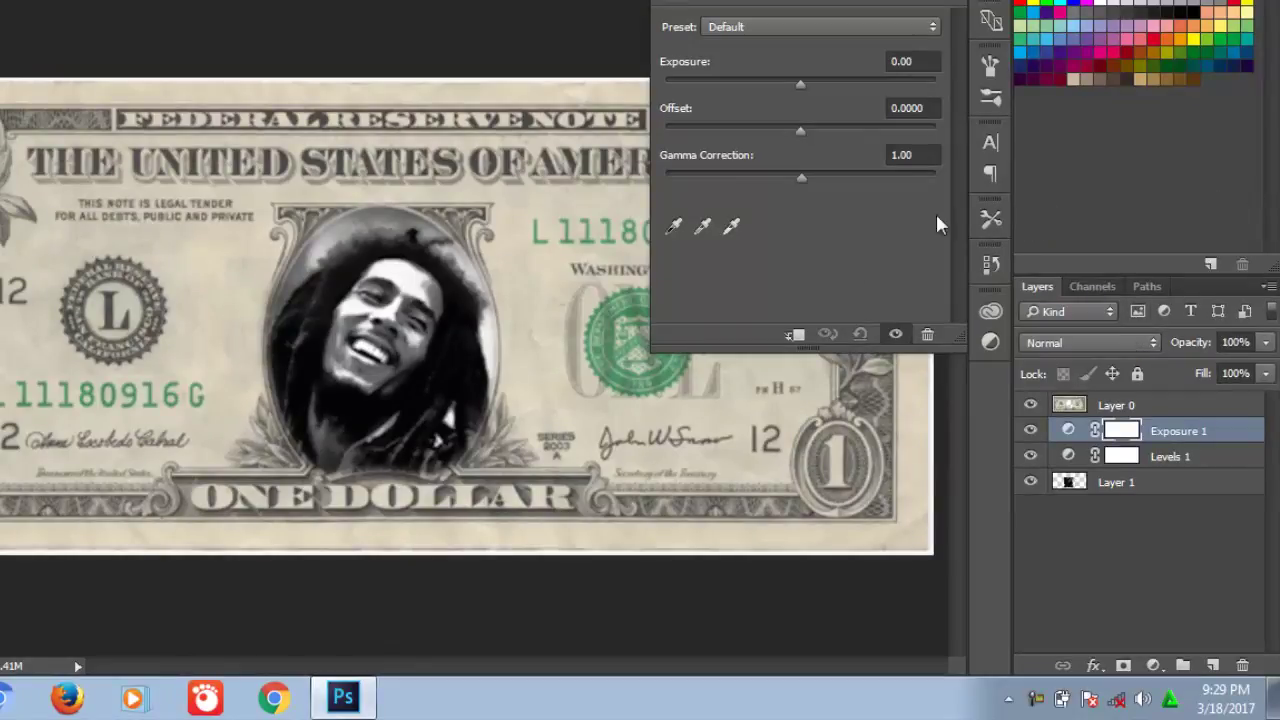
{"action": "left_click_drag", "start_coordinate": [801, 176], "coordinate": [736, 179]}
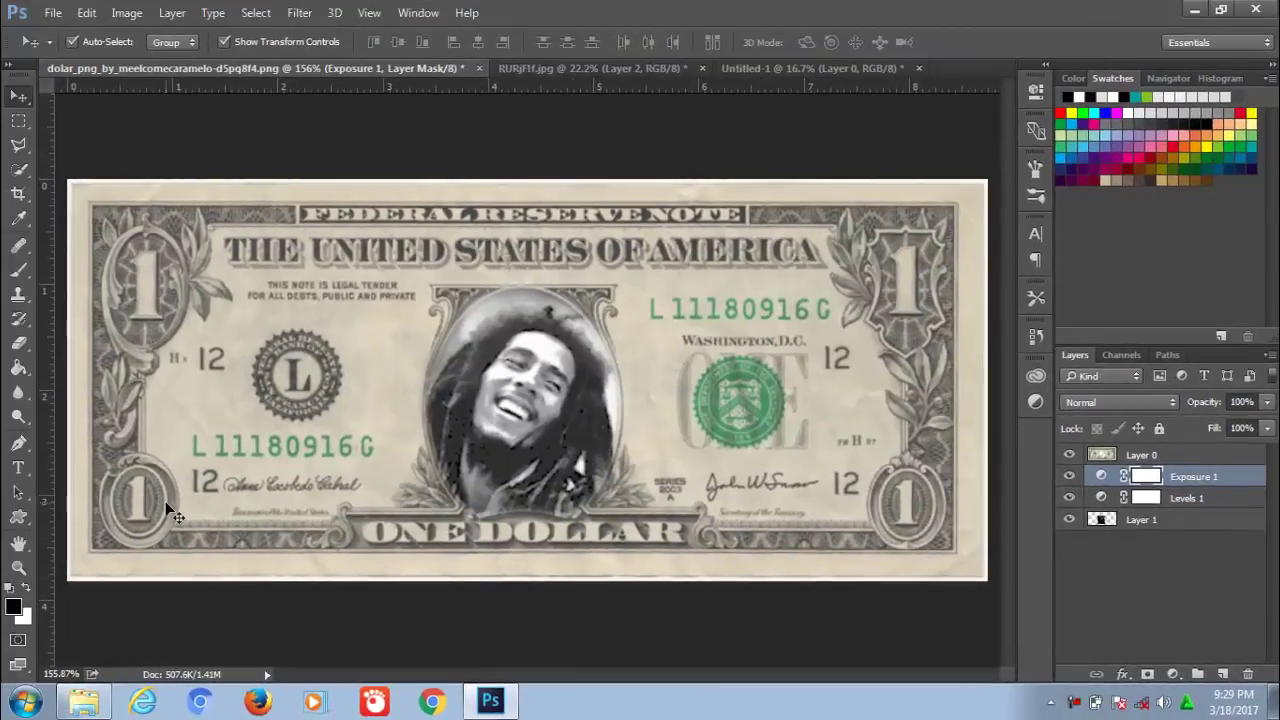
- In Levels 1, move the Output Levels black slider right to turn the darkest tones soft grey
{"action": "left_click", "coordinate": [18, 568]}
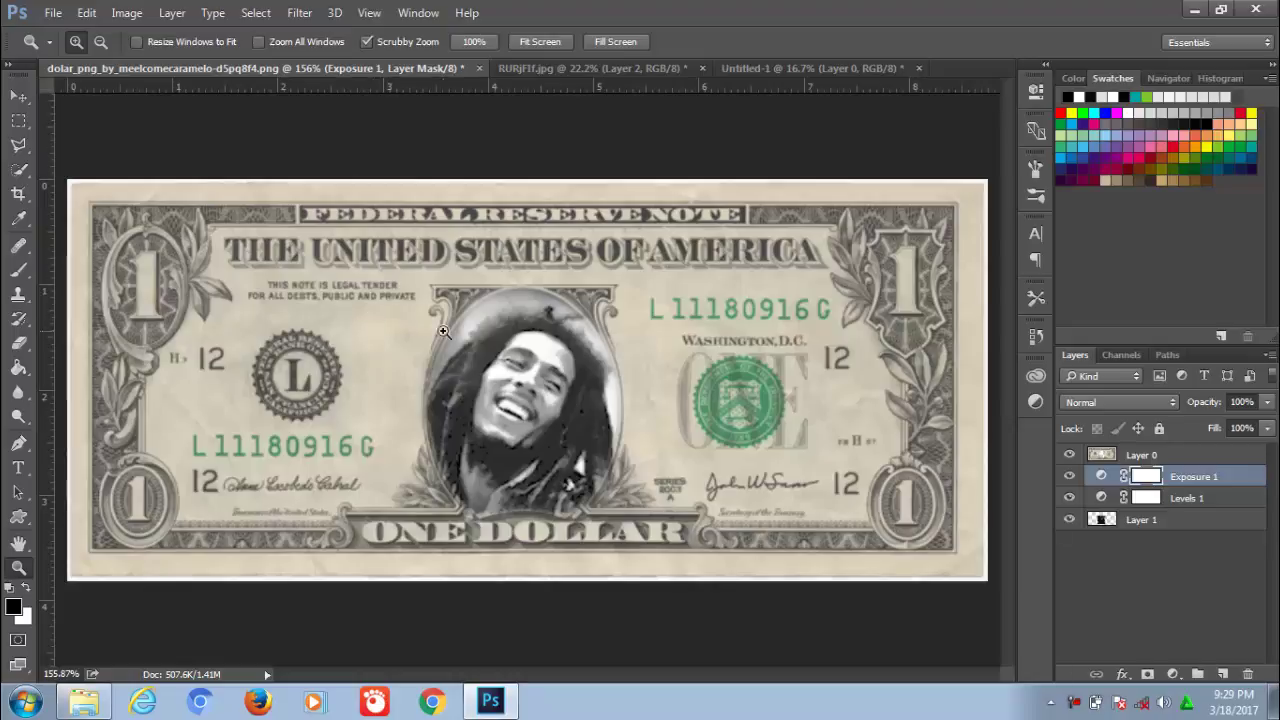
{"action": "left_click", "coordinate": [498, 385]}
{"action": "left_click", "coordinate": [498, 385]}
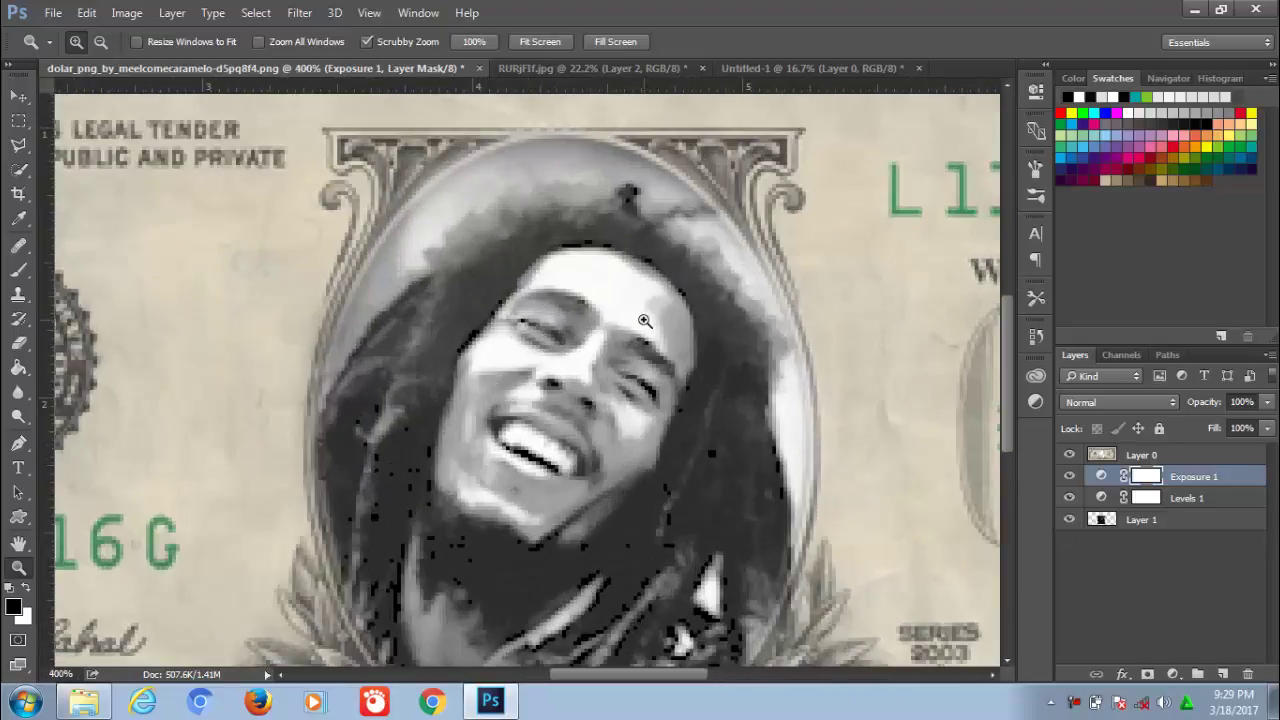
{"action": "left_click_drag", "start_coordinate": [643, 318], "coordinate": [640, 224]}
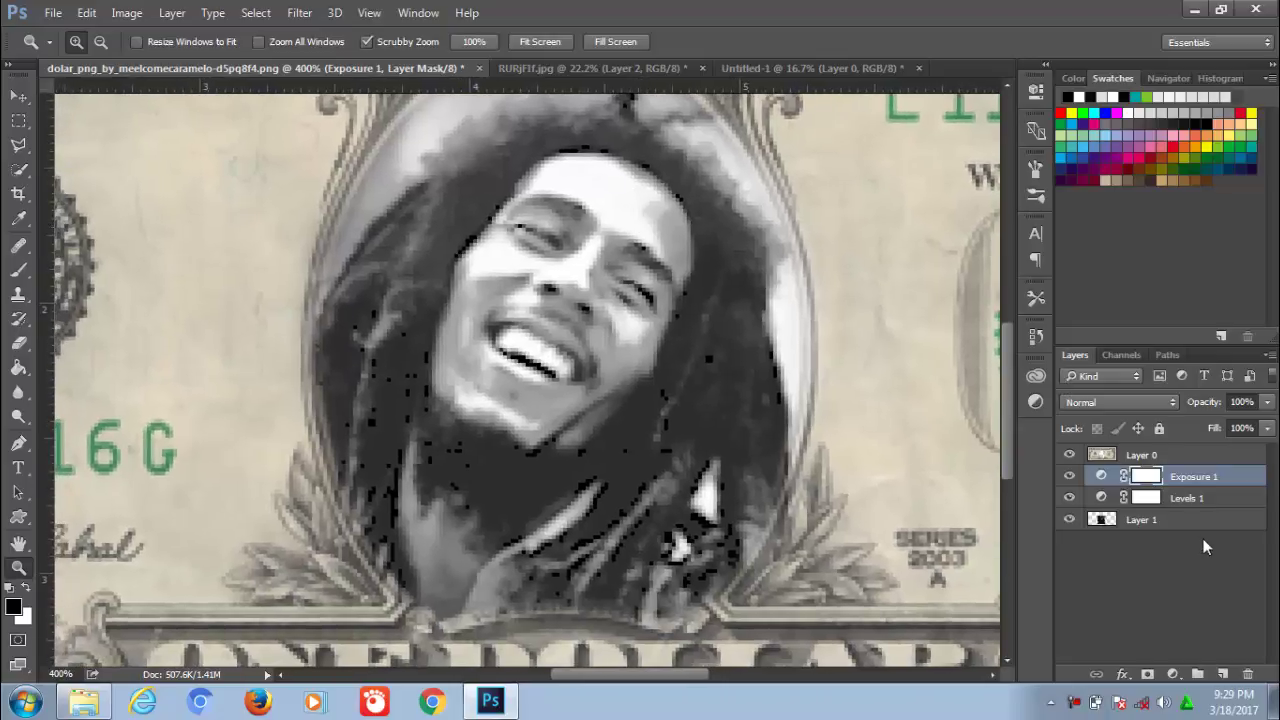
{"action": "double_click", "coordinate": [1102, 498]}
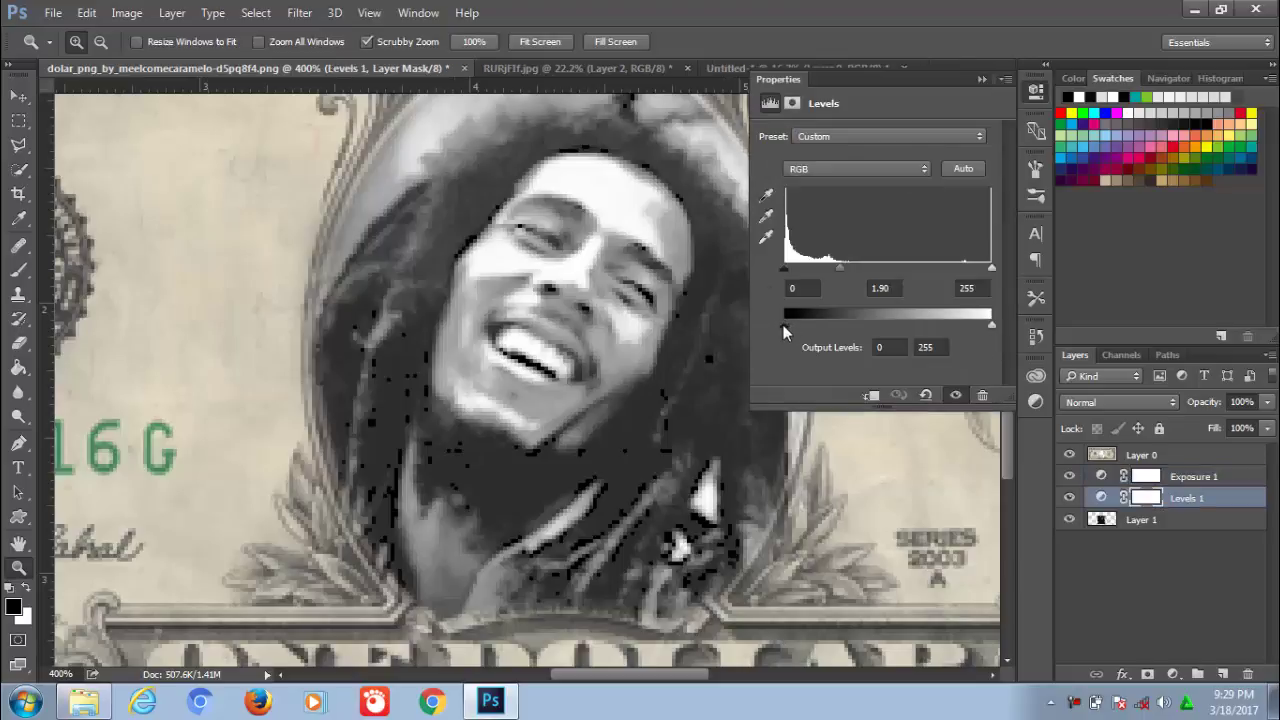
{"action": "left_click_drag", "start_coordinate": [783, 325], "coordinate": [807, 323]}
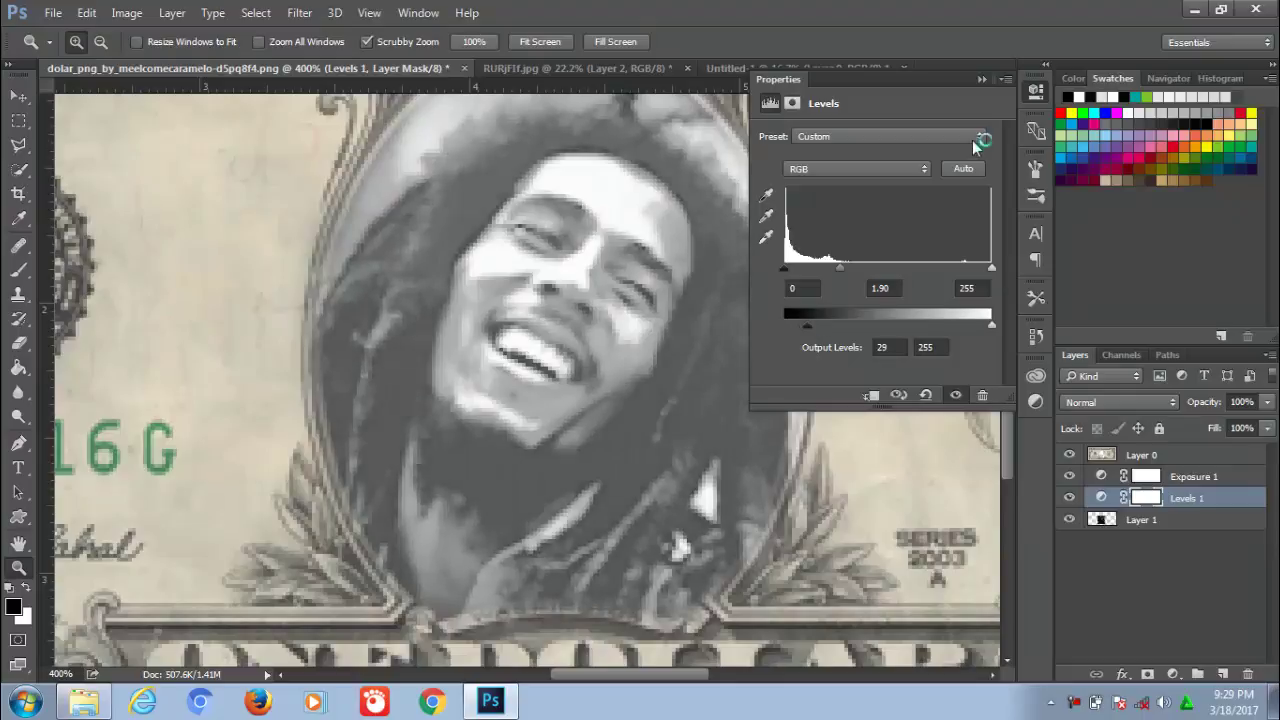
{"action": "left_click", "coordinate": [981, 80]}
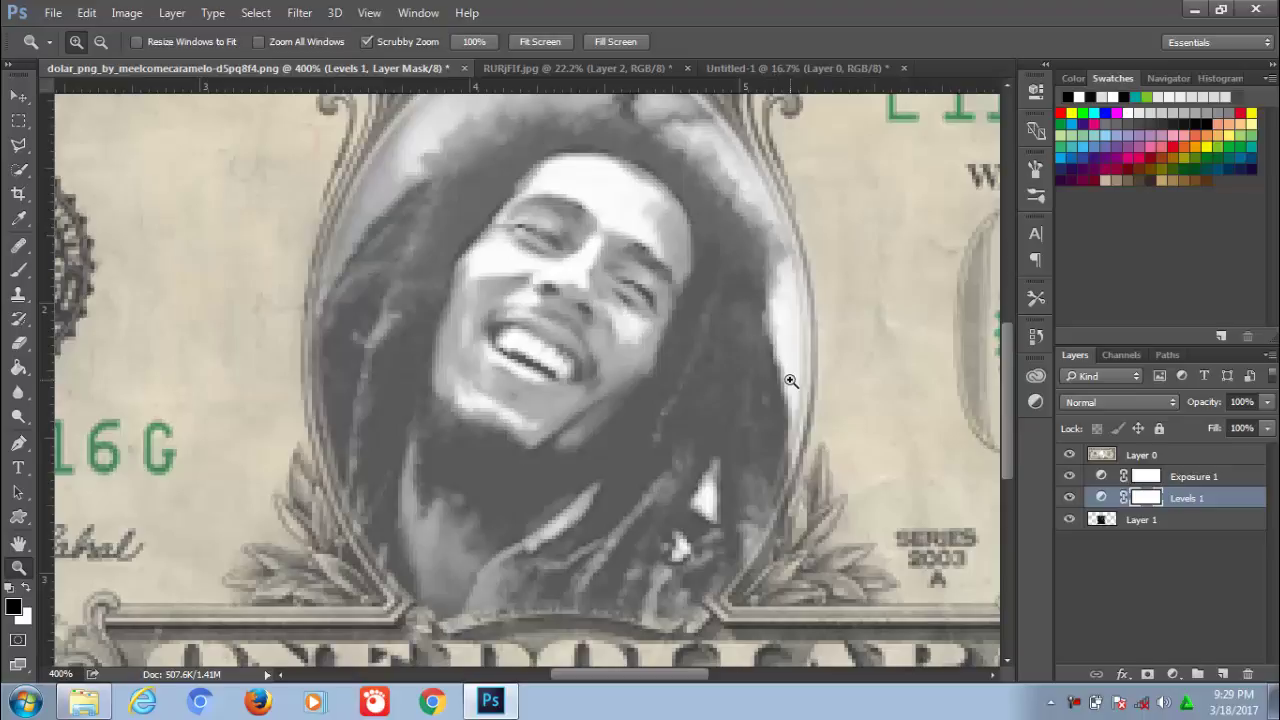
{"action": "key", "text": "ctrl+0"}
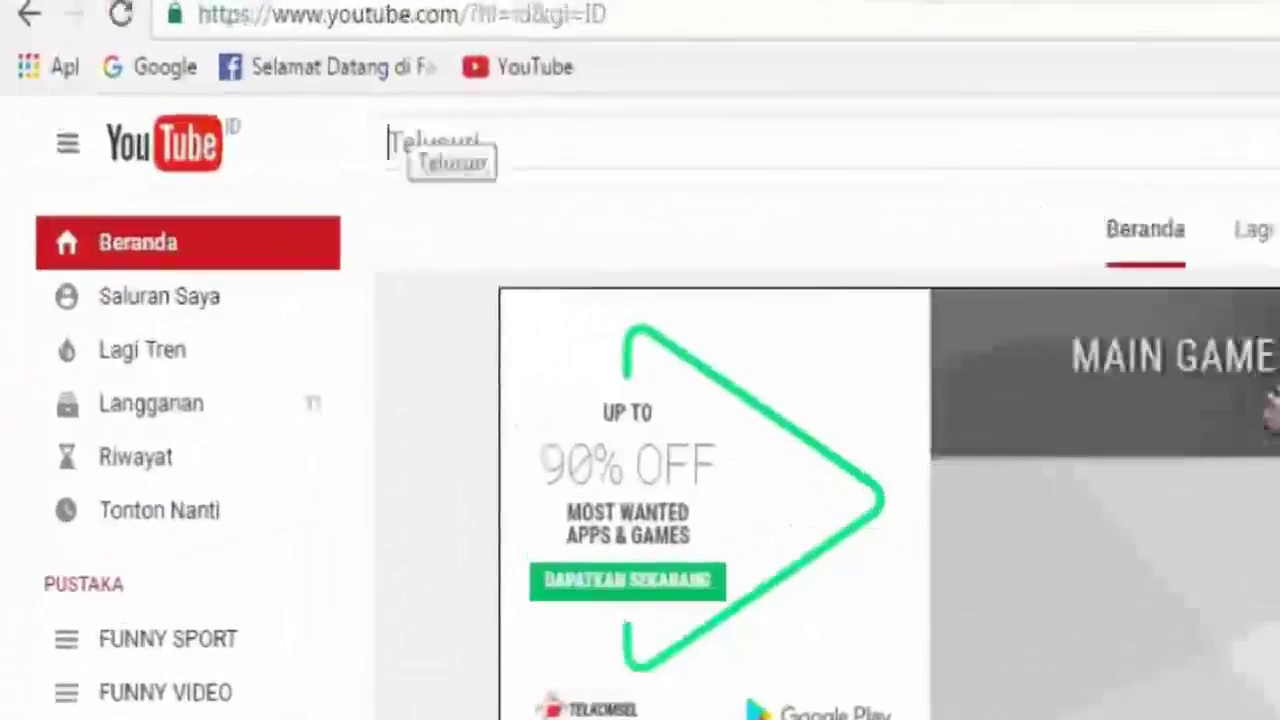
- Search YouTube for the tutorial author's channel name and subscribe from the results
{"action": "type", "text": "Abu"}
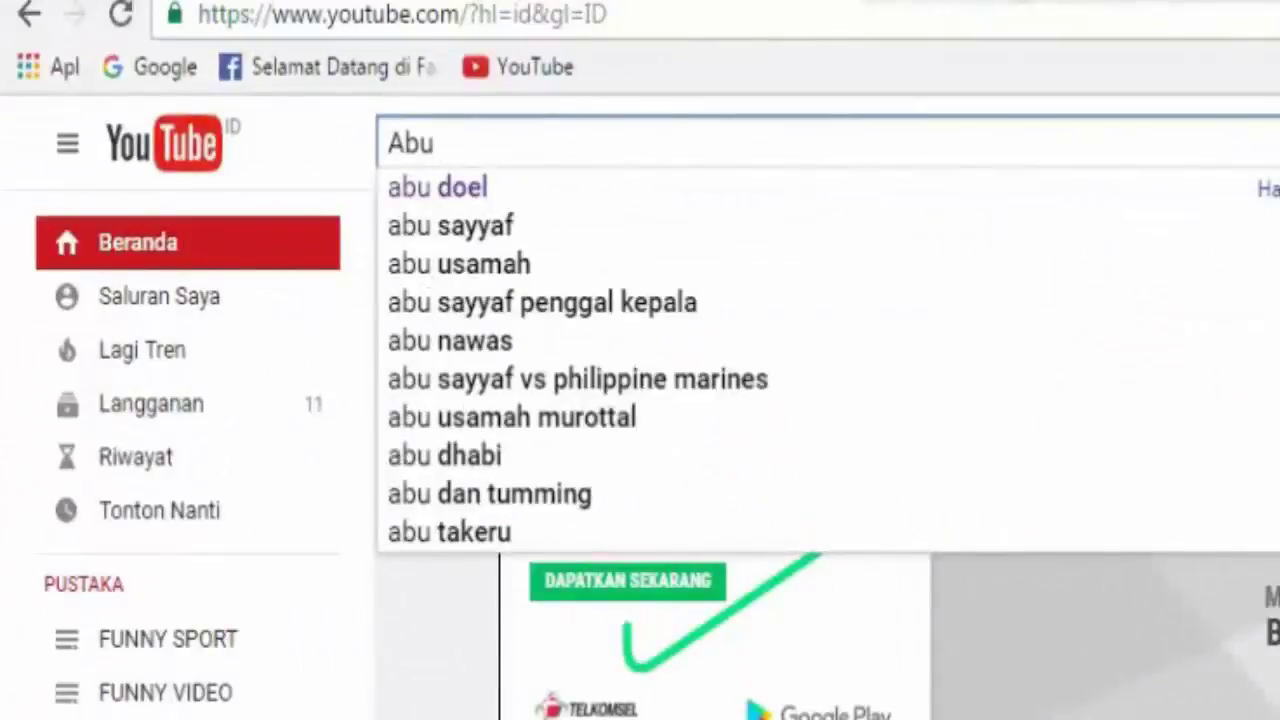
{"action": "left_click", "coordinate": [415, 190]}
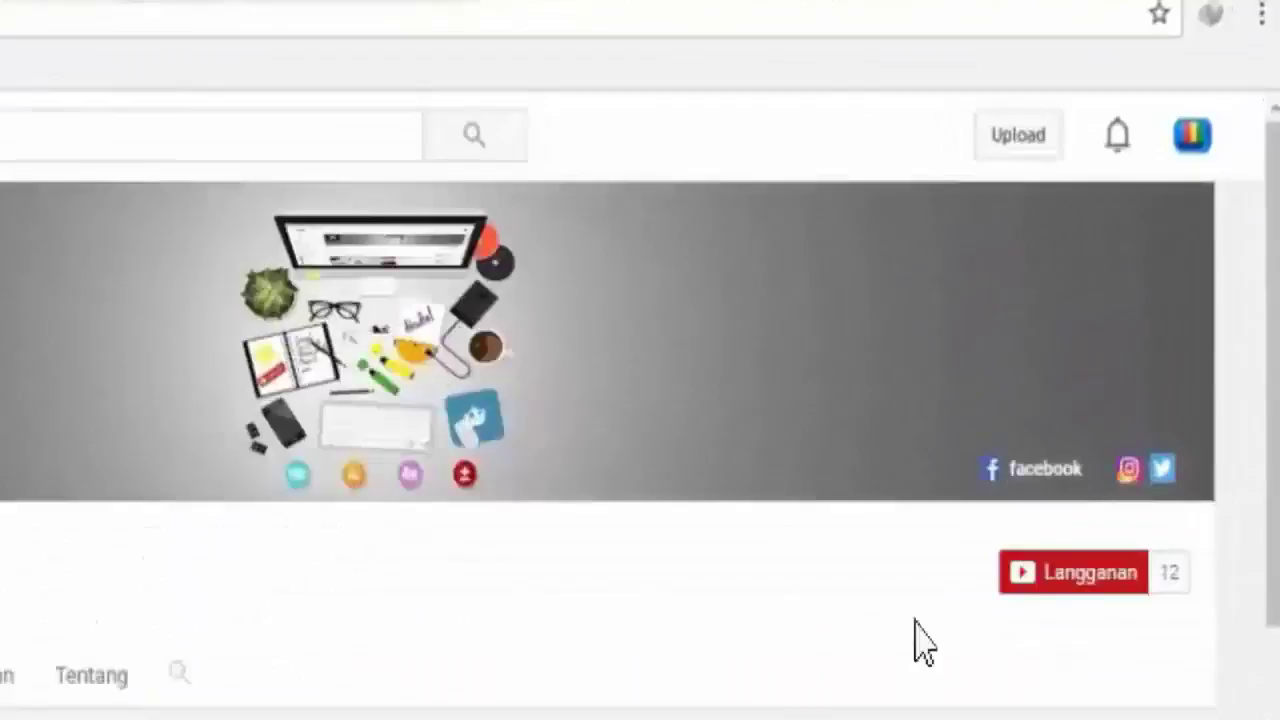
{"action": "left_click", "coordinate": [1140, 576]}
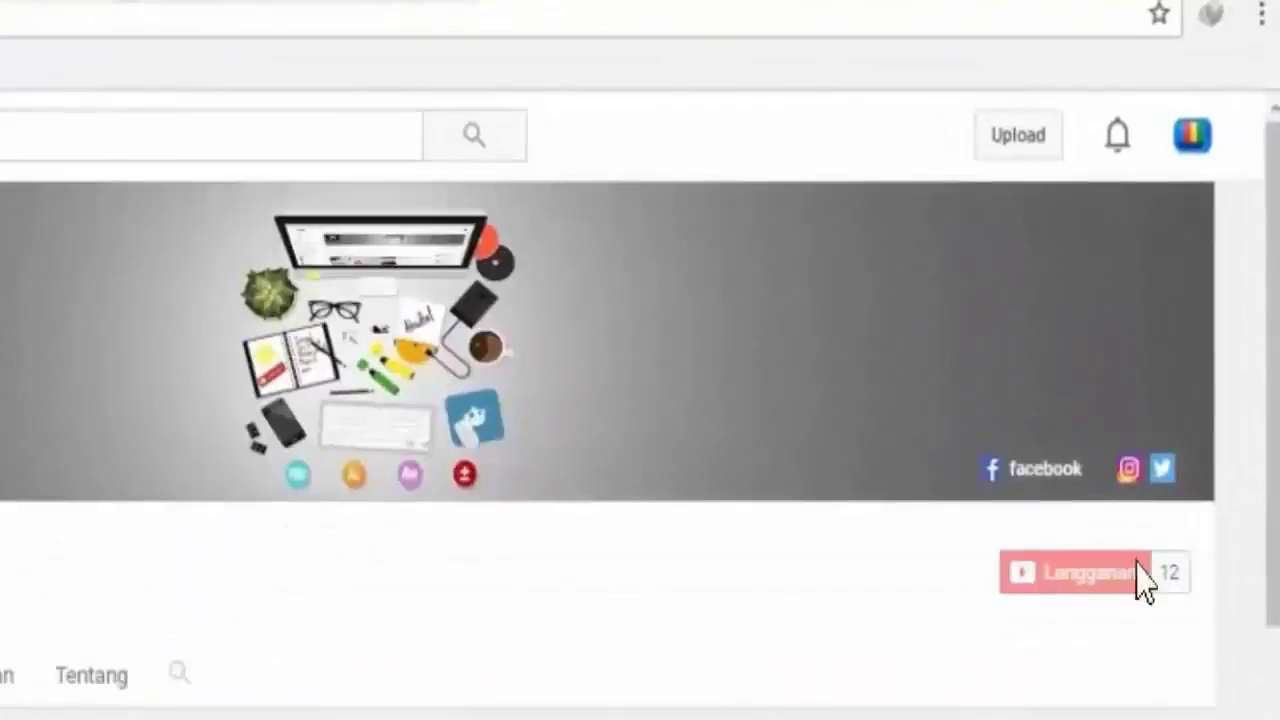